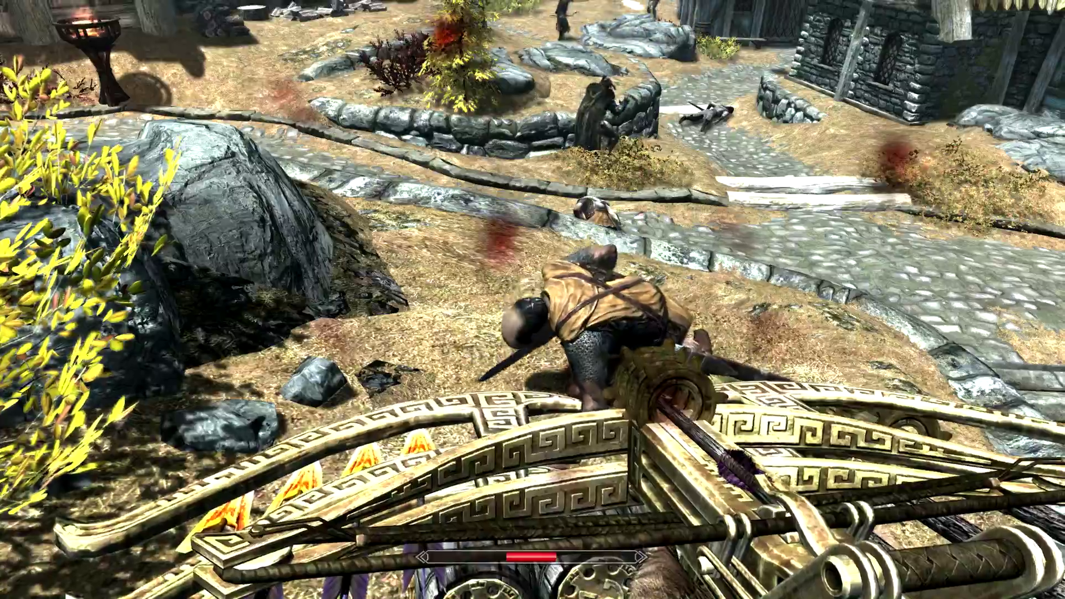
{"action": "left_click", "coordinate": [532, 300]}
{"action": "key", "text": "e"}
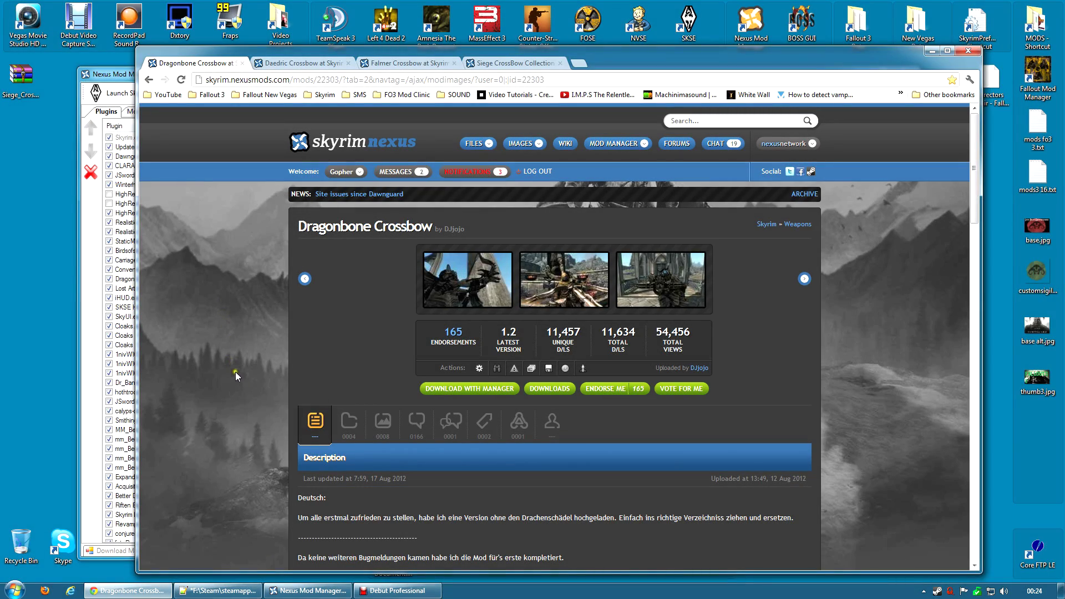
Look through the files offered on the Dragonbone Crossbow and Daedric Crossbow mod pages, including DaedricCrossbow_1_3 and Bolts_nored_1_3
{"action": "left_click", "coordinate": [349, 422]}
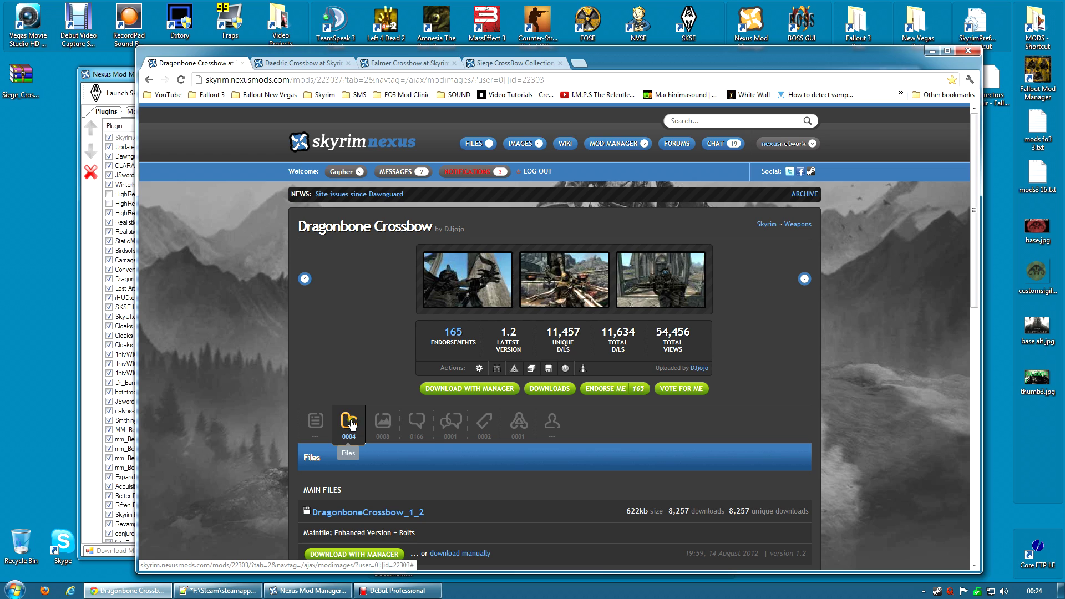
{"action": "scroll", "coordinate": [434, 448], "scroll_direction": "down", "scroll_amount": 2}
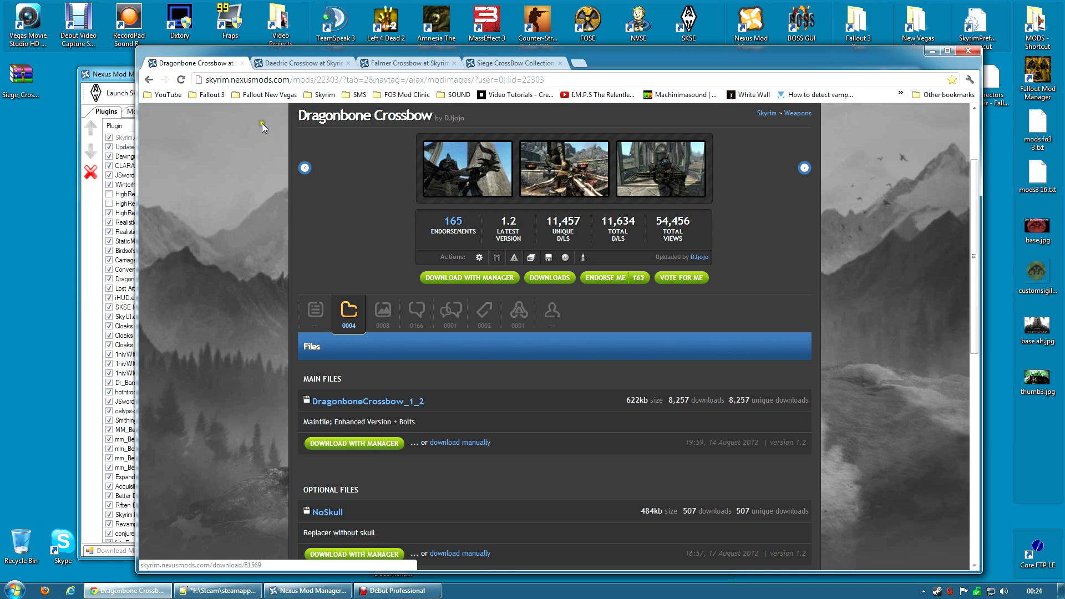
{"action": "left_click", "coordinate": [307, 64]}
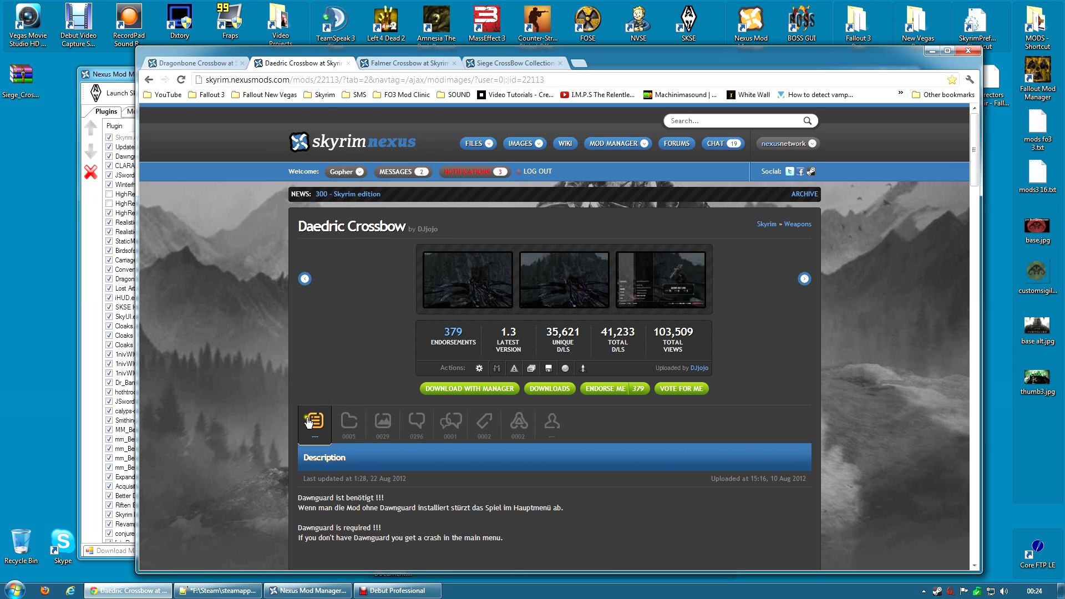
{"action": "left_click", "coordinate": [349, 422]}
{"action": "scroll", "coordinate": [411, 458], "scroll_direction": "down", "scroll_amount": 3}
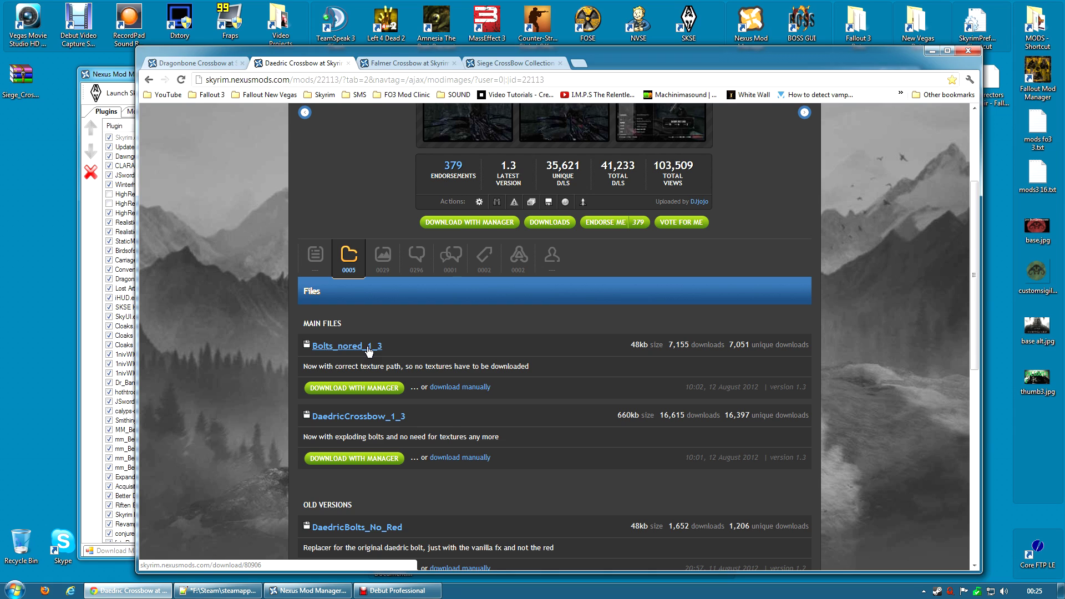
{"action": "left_click", "coordinate": [353, 387]}
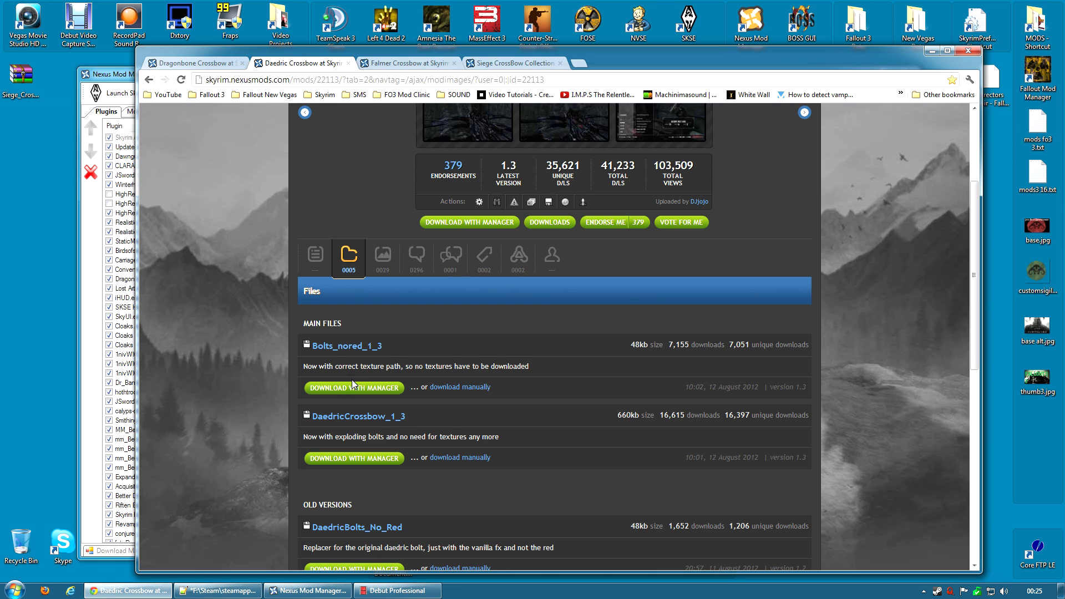
Look at the main file offered on the Falmer Crossbow mod page
{"action": "left_click", "coordinate": [404, 63]}
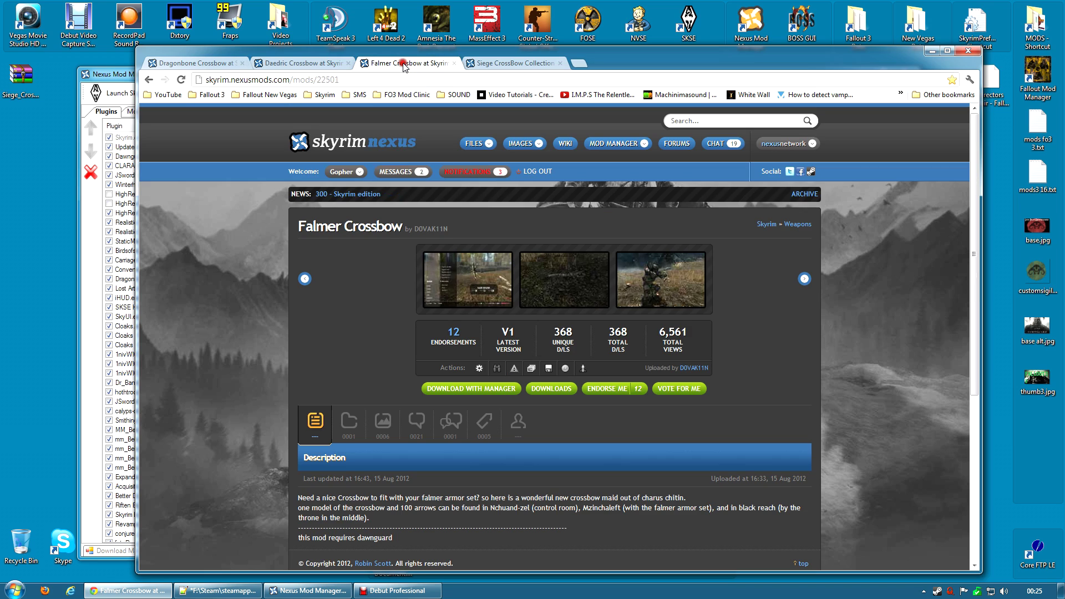
{"action": "left_click", "coordinate": [347, 428]}
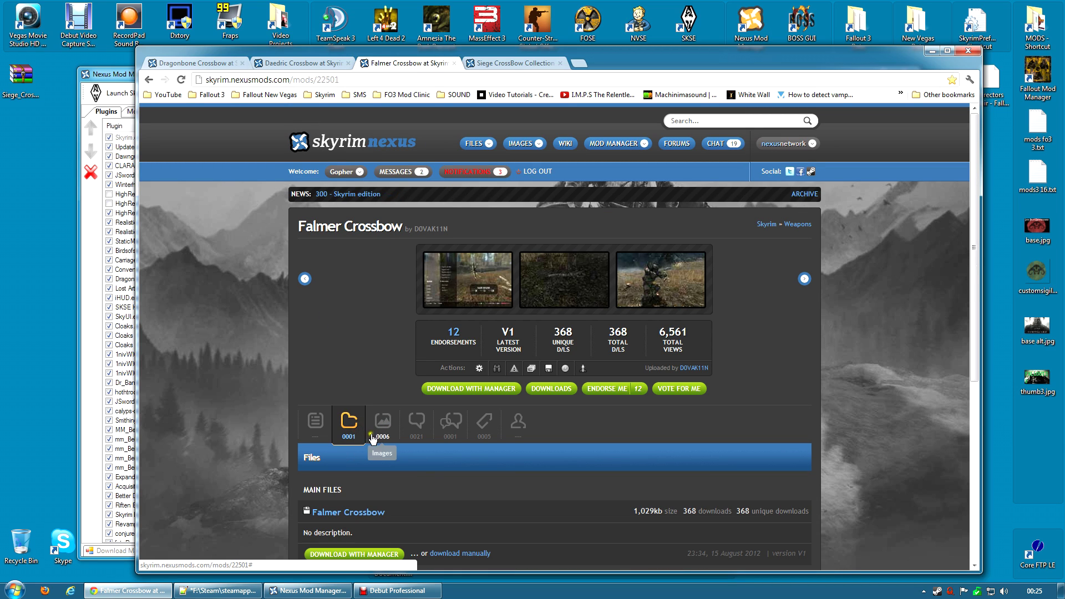
{"action": "scroll", "coordinate": [411, 509], "scroll_direction": "down", "scroll_amount": 1}
{"action": "left_click", "coordinate": [381, 500]}
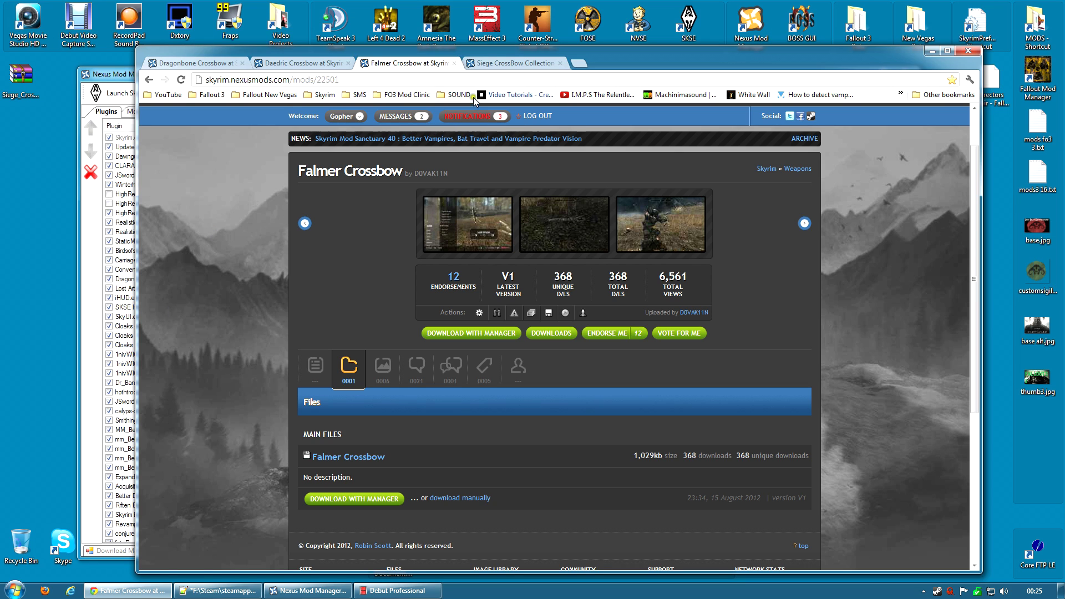
Examine the main and optional files of the Siege CrossBow Collection mod and their download options
{"action": "left_click", "coordinate": [518, 66]}
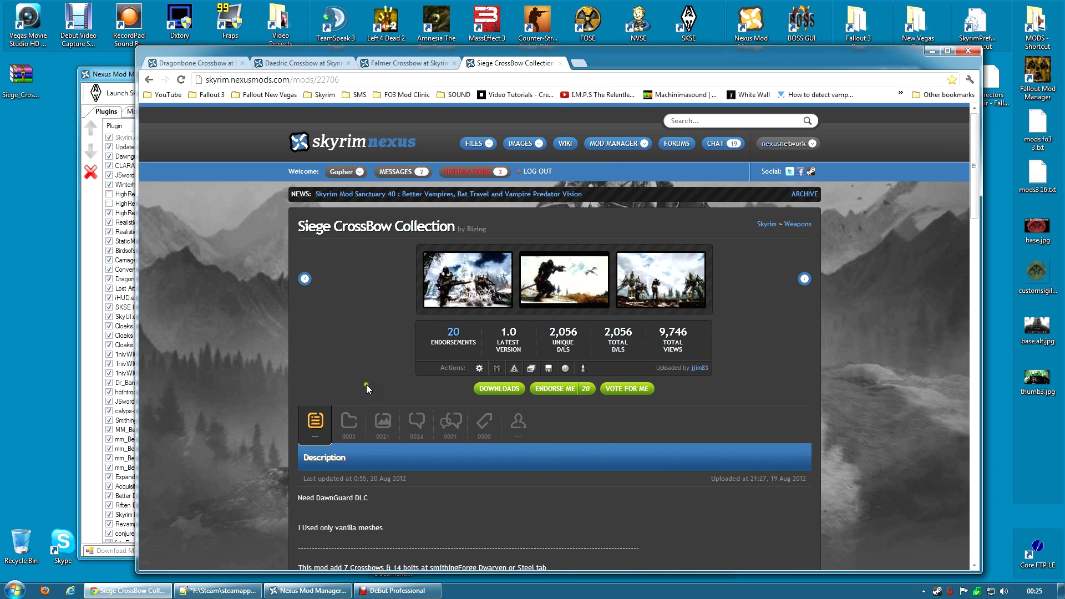
{"action": "left_click", "coordinate": [353, 427]}
{"action": "scroll", "coordinate": [344, 438], "scroll_direction": "down", "scroll_amount": 2}
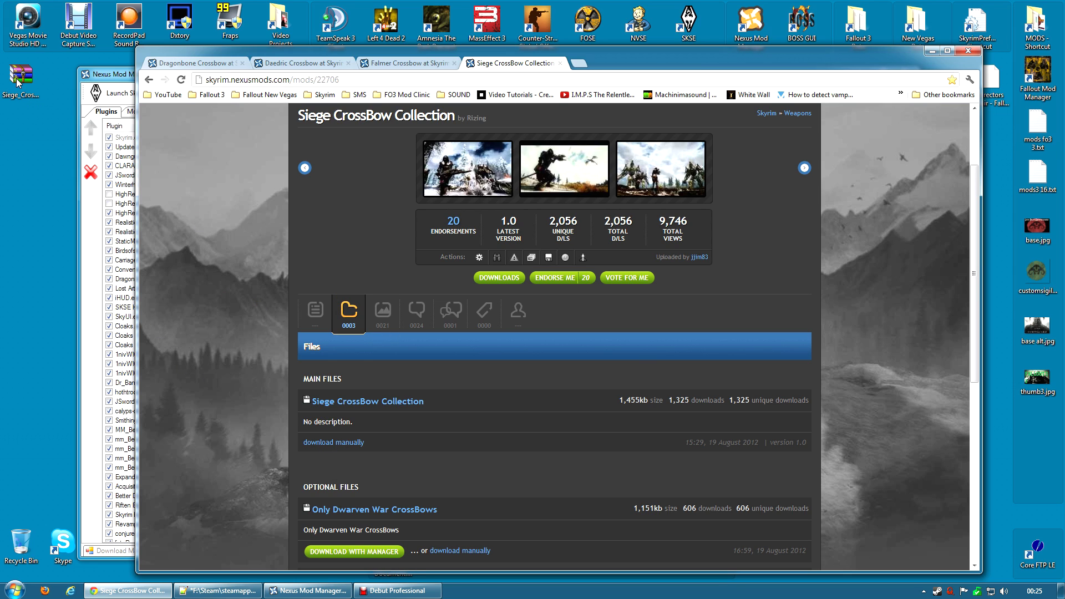
Extract the Siege CrossBow Collection archive on the desktop into its own named folder and move that folder to an open area
{"action": "key", "text": "super+d"}
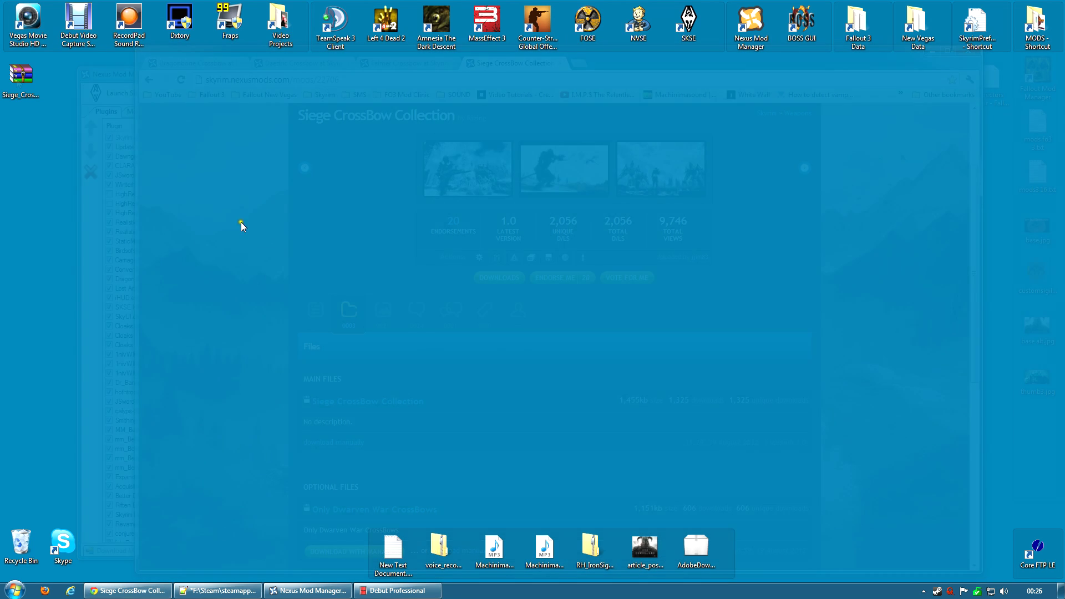
{"action": "right_click", "coordinate": [19, 85]}
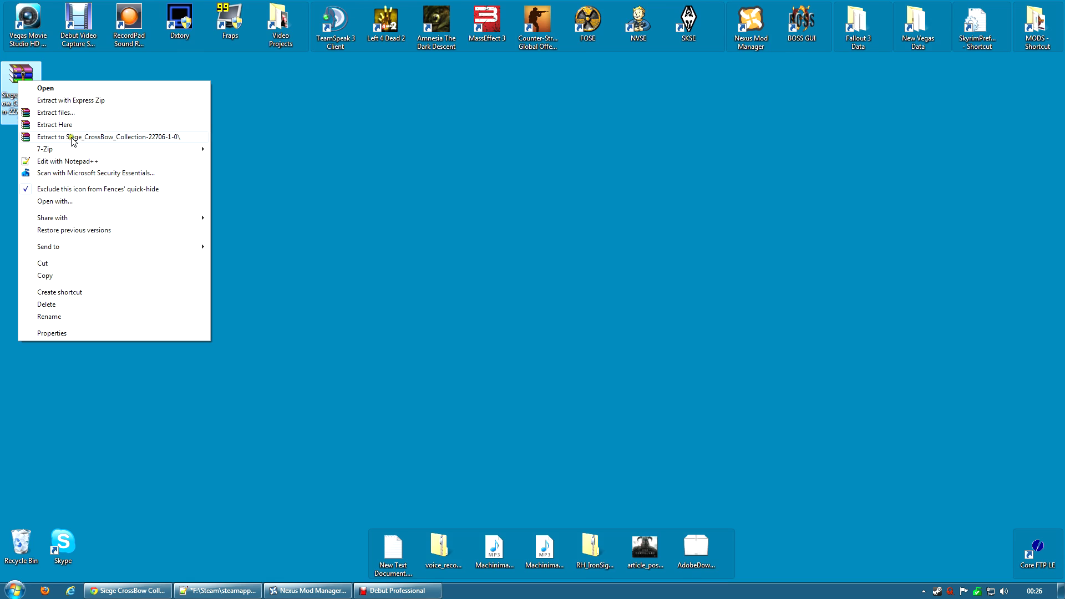
{"action": "left_click", "coordinate": [164, 141]}
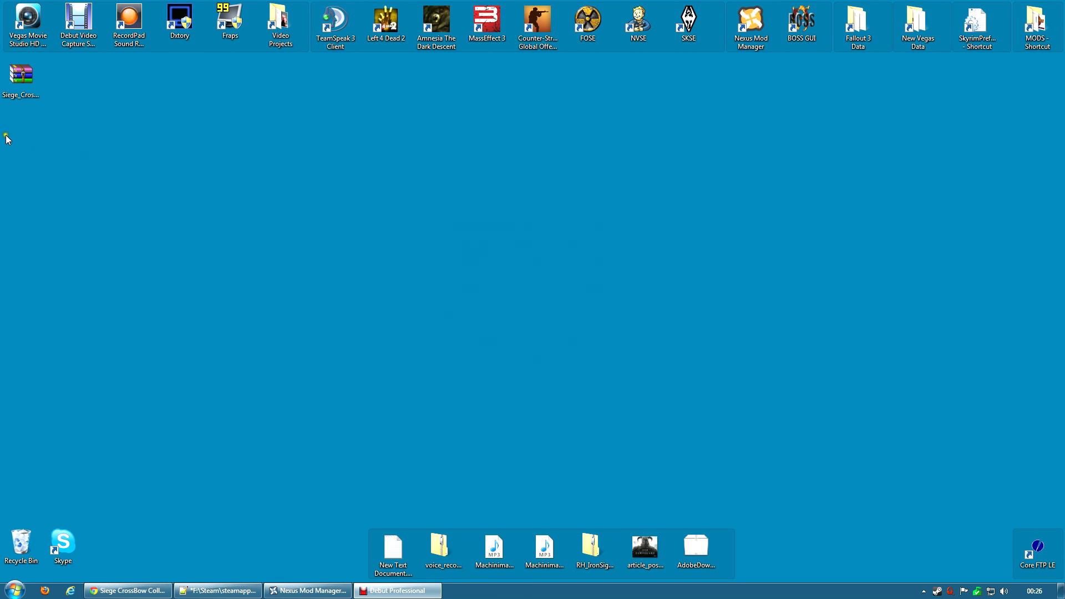
{"action": "left_click_drag", "start_coordinate": [20, 132], "coordinate": [276, 200]}
Delete the original Siege CrossBow Collection archive from the desktop
{"action": "right_click", "coordinate": [24, 98]}
{"action": "left_click", "coordinate": [49, 301]}
{"action": "key", "text": "Return"}
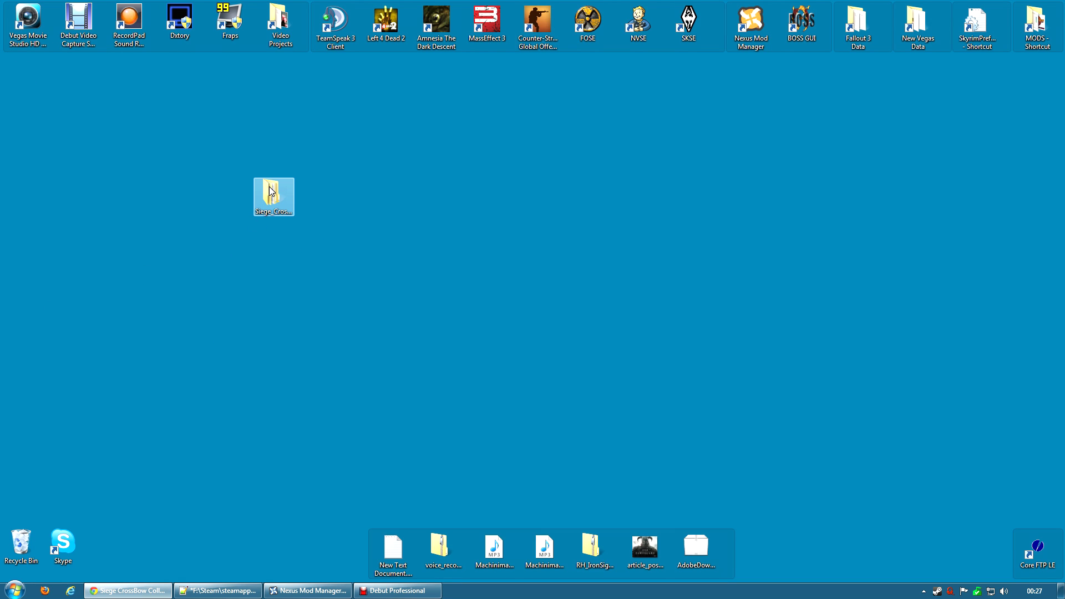
Delete the Goleden Army folder from the inner Siege crossbow & Goleden Army folder of the extracted mod
{"action": "double_click", "coordinate": [267, 187]}
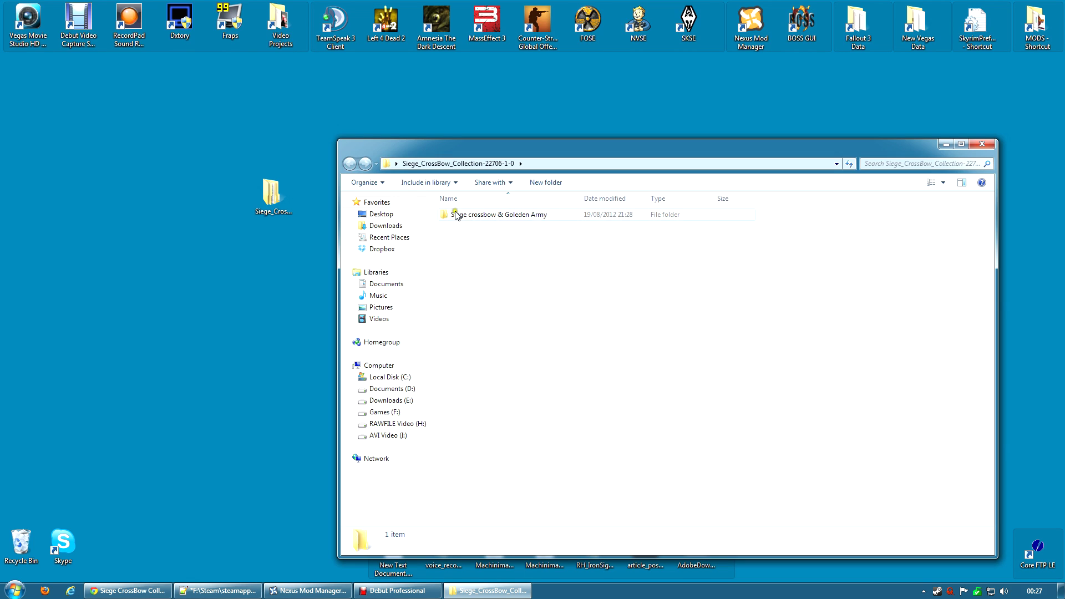
{"action": "double_click", "coordinate": [474, 216]}
{"action": "left_click", "coordinate": [481, 215]}
{"action": "double_click", "coordinate": [480, 215]}
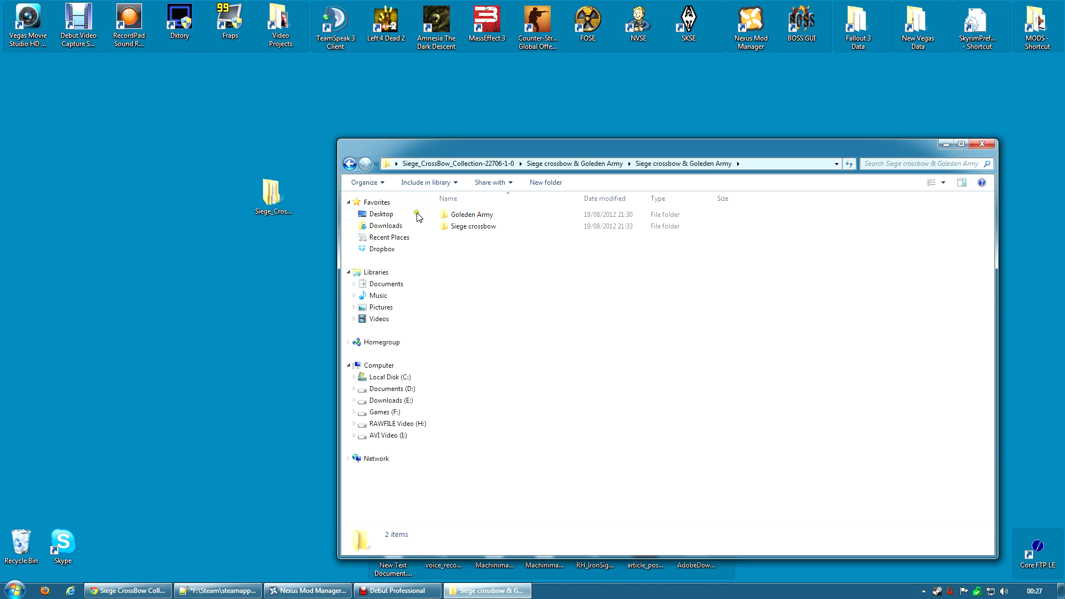
{"action": "left_click", "coordinate": [480, 216]}
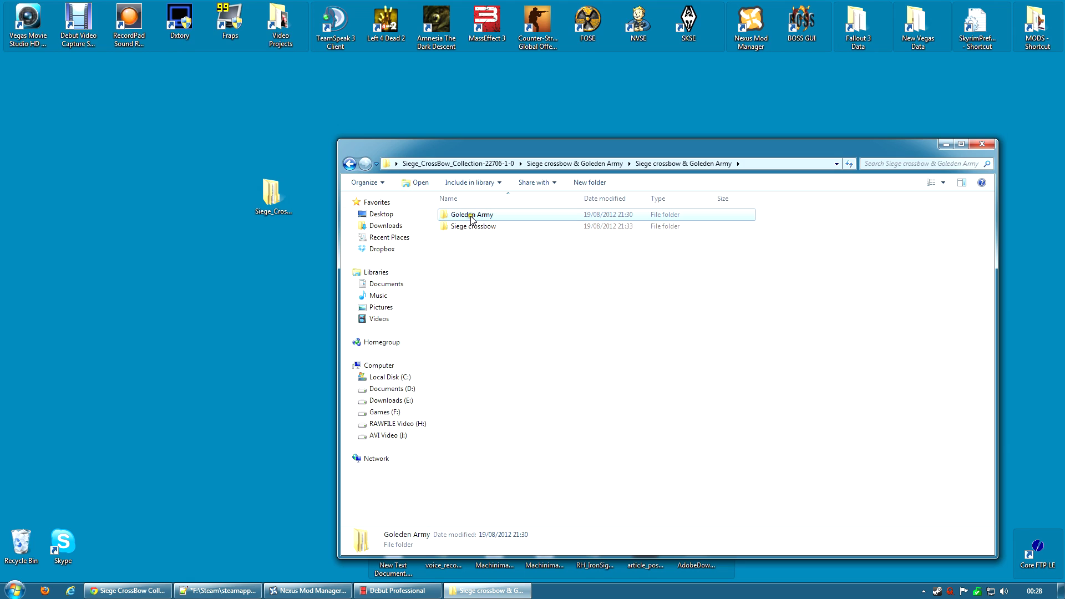
{"action": "key", "text": "Delete"}
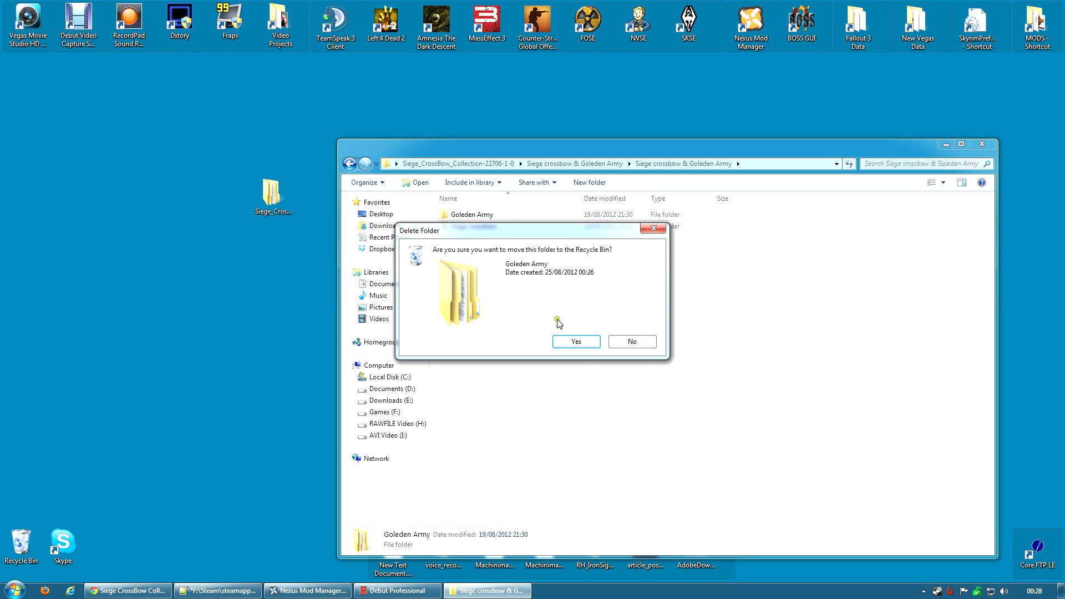
{"action": "left_click", "coordinate": [566, 338]}
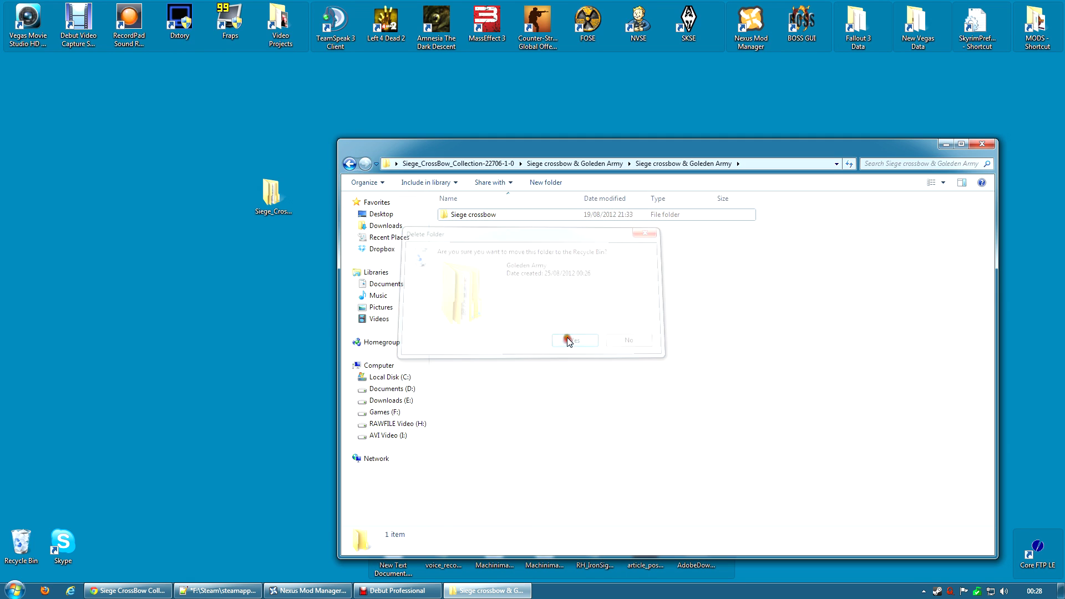
Move the data folder out of the Siege crossbow folder into the top-level Siege_CrossBow_Collection-22706-1-0 folder
{"action": "double_click", "coordinate": [466, 216]}
{"action": "left_click", "coordinate": [460, 214]}
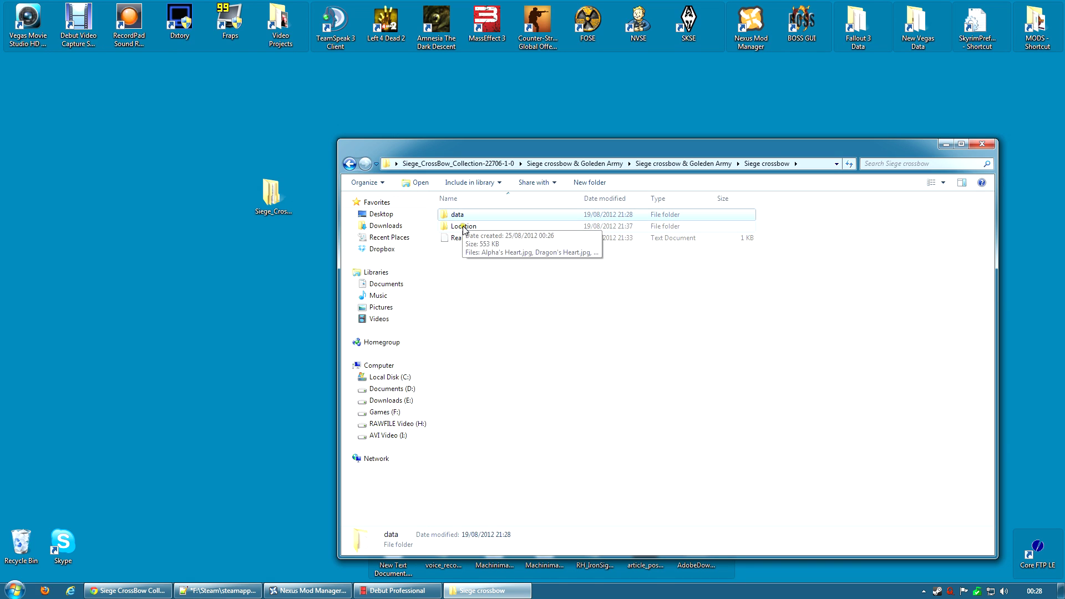
{"action": "right_click", "coordinate": [459, 217]}
{"action": "left_click", "coordinate": [499, 419]}
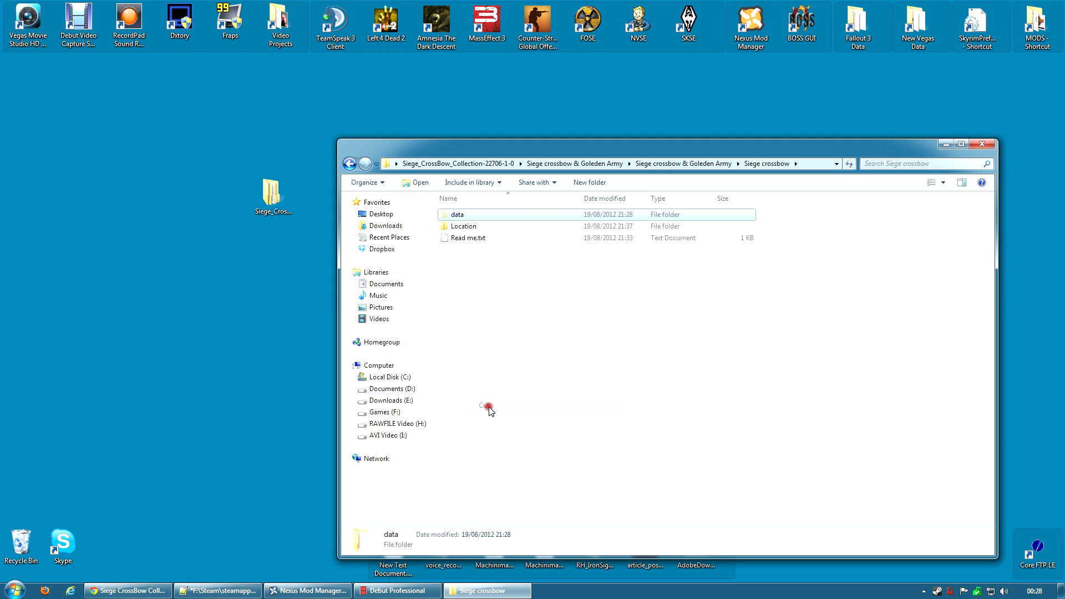
{"action": "left_click", "coordinate": [682, 163]}
{"action": "left_click", "coordinate": [612, 164]}
{"action": "left_click", "coordinate": [444, 163]}
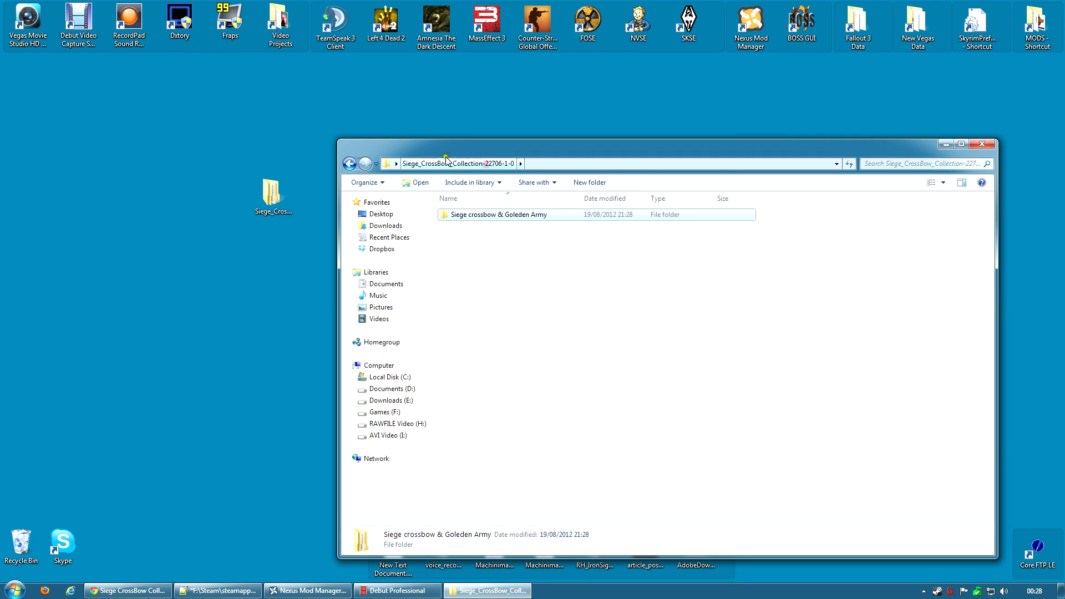
{"action": "right_click", "coordinate": [482, 302]}
{"action": "left_click", "coordinate": [506, 374]}
Go back down into the Siege crossbow folder and examine the images in its Location folder
{"action": "left_click_drag", "start_coordinate": [452, 218], "coordinate": [465, 225]}
{"action": "double_click", "coordinate": [467, 218]}
{"action": "left_click", "coordinate": [467, 218]}
{"action": "double_click", "coordinate": [467, 218]}
{"action": "left_click", "coordinate": [467, 218]}
{"action": "double_click", "coordinate": [467, 216]}
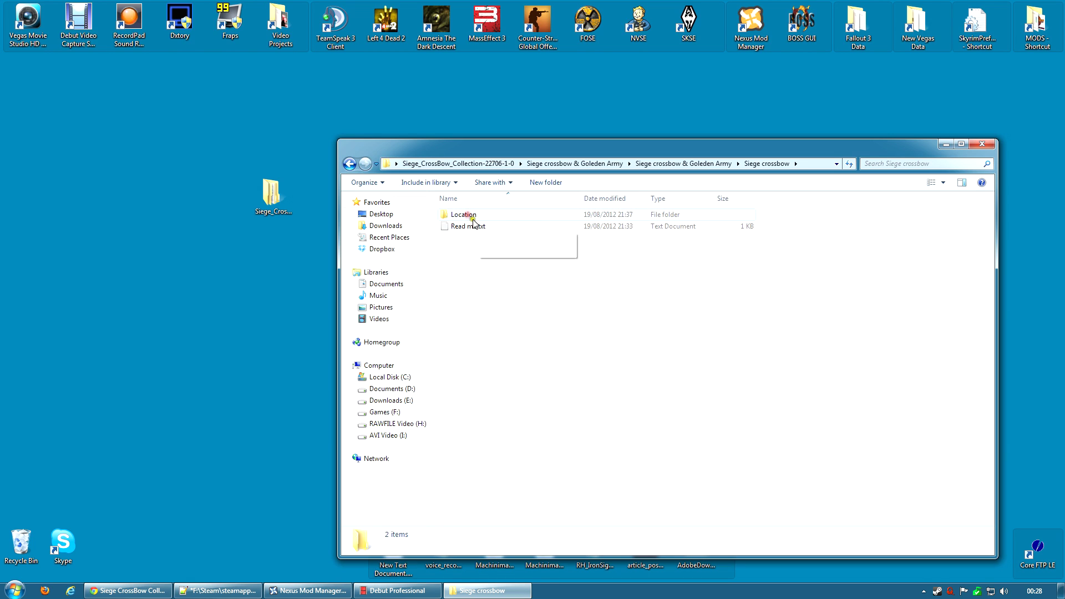
{"action": "double_click", "coordinate": [467, 215]}
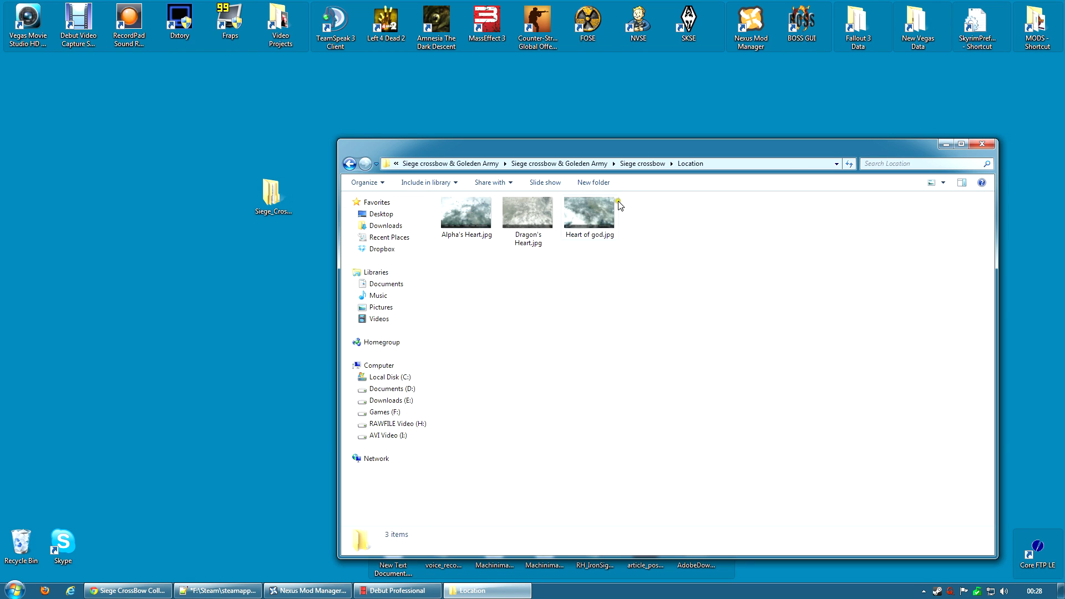
Read the Read me.txt file in the Siege crossbow folder and close it
{"action": "left_click", "coordinate": [640, 165]}
{"action": "left_click", "coordinate": [469, 227]}
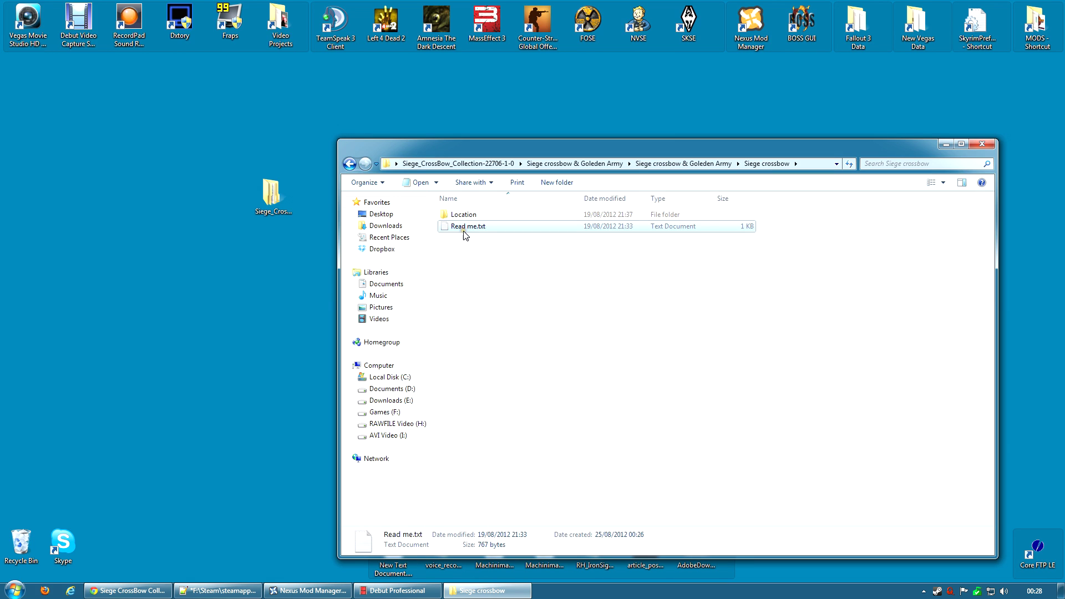
{"action": "double_click", "coordinate": [465, 232]}
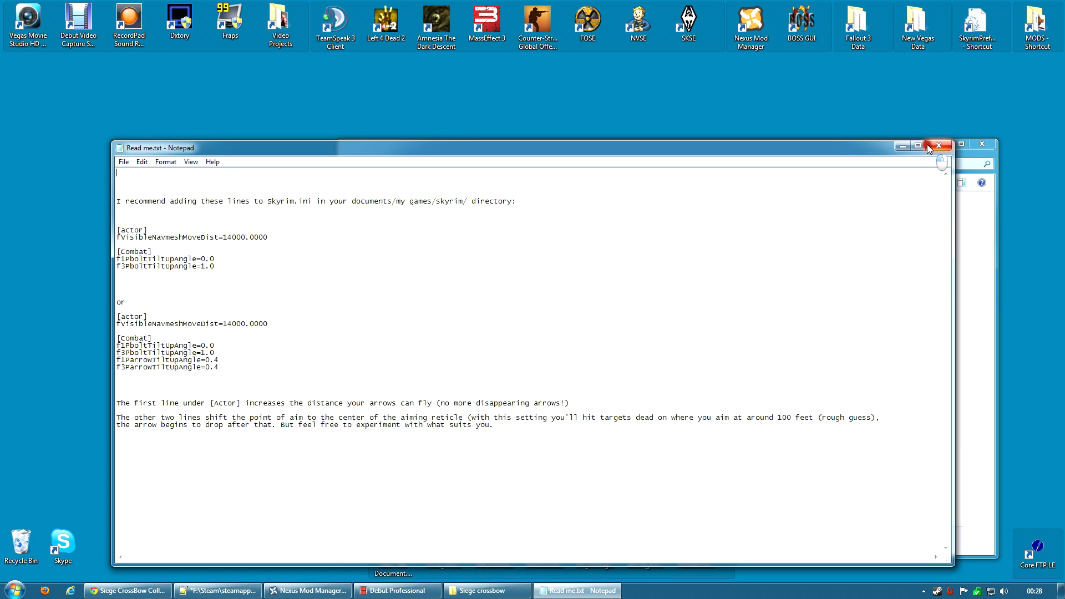
{"action": "left_click", "coordinate": [937, 148]}
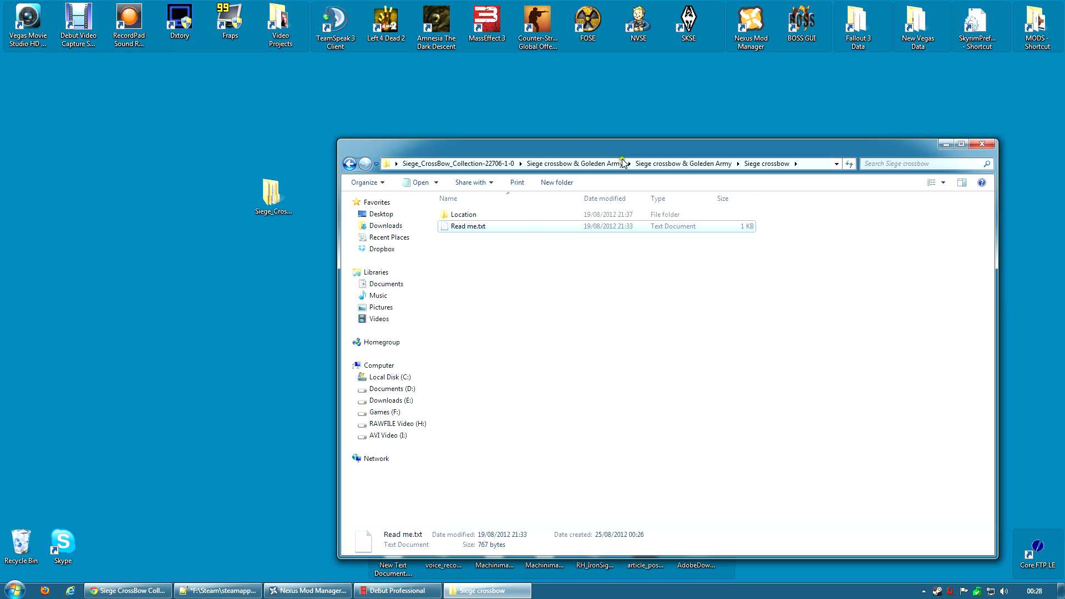
Delete the Siege crossbow & Goleden Army folder from the top-level Siege_CrossBow_Collection-22706-1-0 folder
{"action": "left_click", "coordinate": [555, 163]}
{"action": "left_click", "coordinate": [489, 165]}
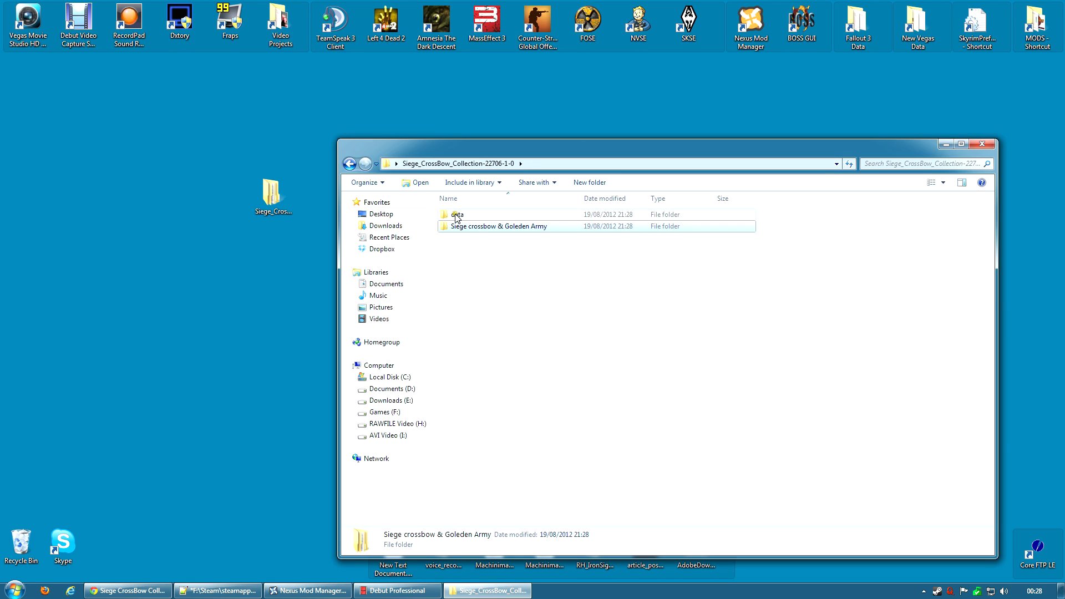
{"action": "right_click", "coordinate": [469, 227]}
{"action": "left_click", "coordinate": [506, 458]}
{"action": "left_click", "coordinate": [577, 344]}
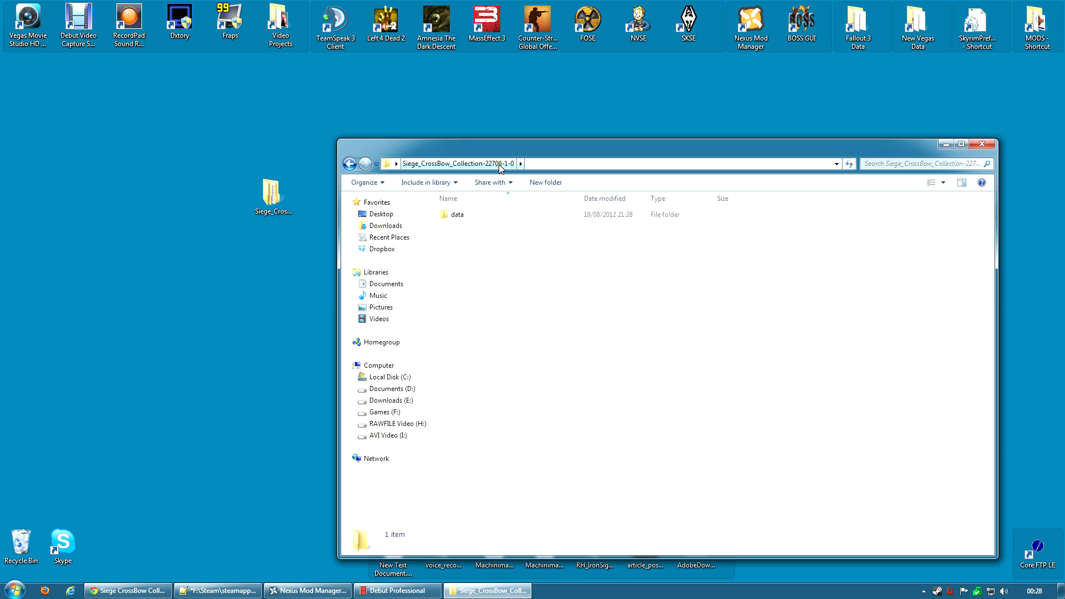
Open the WinRAR archive settings for the data folder and move the dialog clear of the desktop mod folder
{"action": "right_click", "coordinate": [454, 218]}
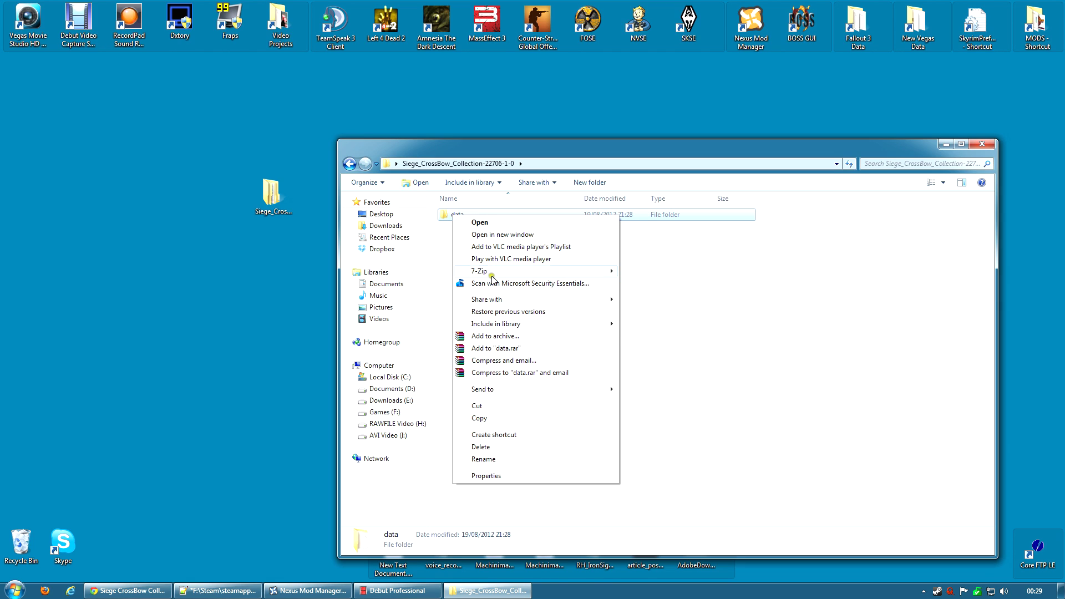
{"action": "left_click", "coordinate": [519, 335]}
{"action": "left_click_drag", "start_coordinate": [508, 195], "coordinate": [279, 311]}
Copy the full name of the Siege_CrossBow_Collection-22706-1-0 folder on the desktop without renaming it
{"action": "right_click", "coordinate": [276, 203]}
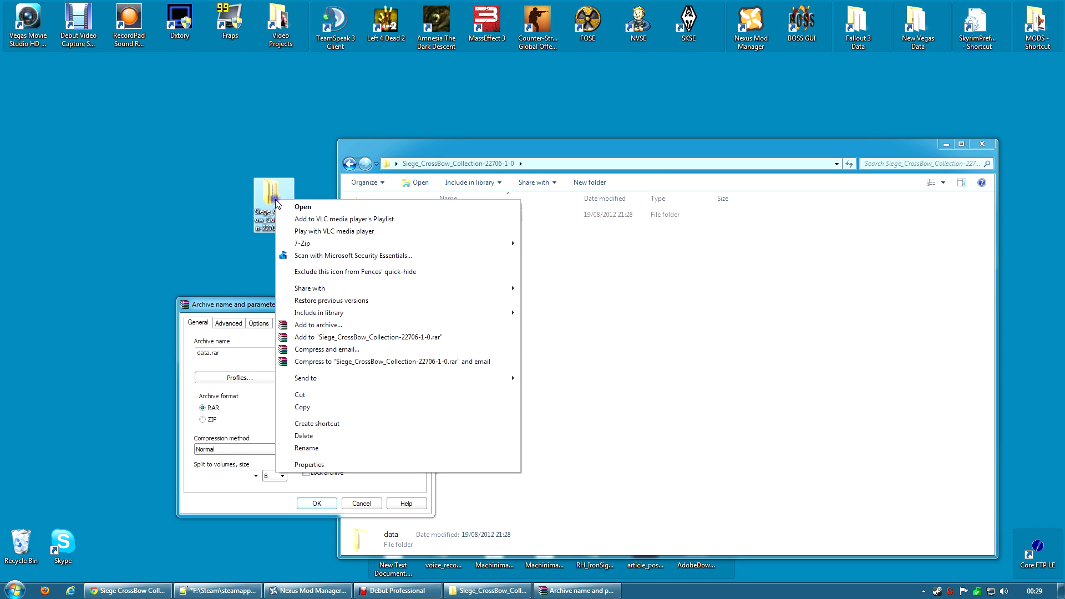
{"action": "left_click", "coordinate": [325, 448]}
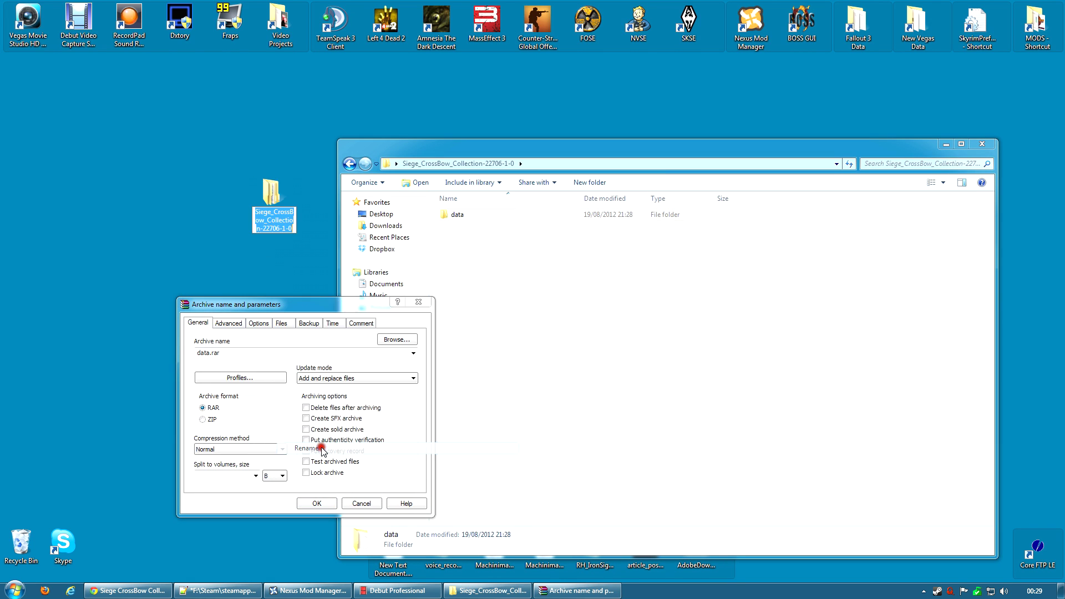
{"action": "right_click", "coordinate": [268, 220]}
{"action": "left_click", "coordinate": [299, 256]}
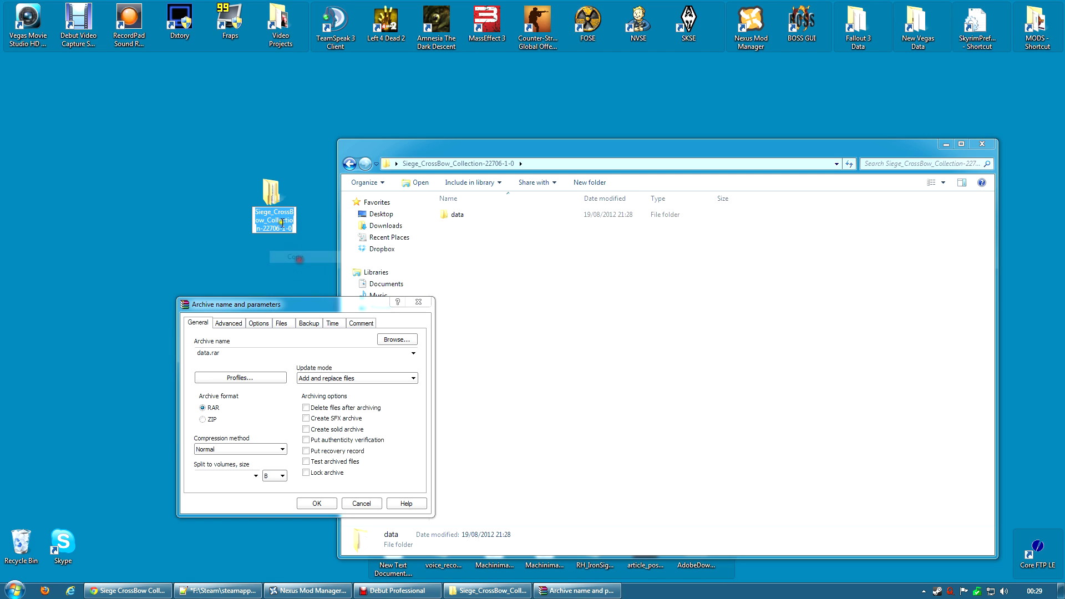
Replace "data" in the archive name with the copied Siege_CrossBow_Collection-22706-1-0, keeping the .rar extension, and create the archive
{"action": "left_click", "coordinate": [208, 353]}
{"action": "left_click_drag", "start_coordinate": [210, 354], "coordinate": [189, 352]}
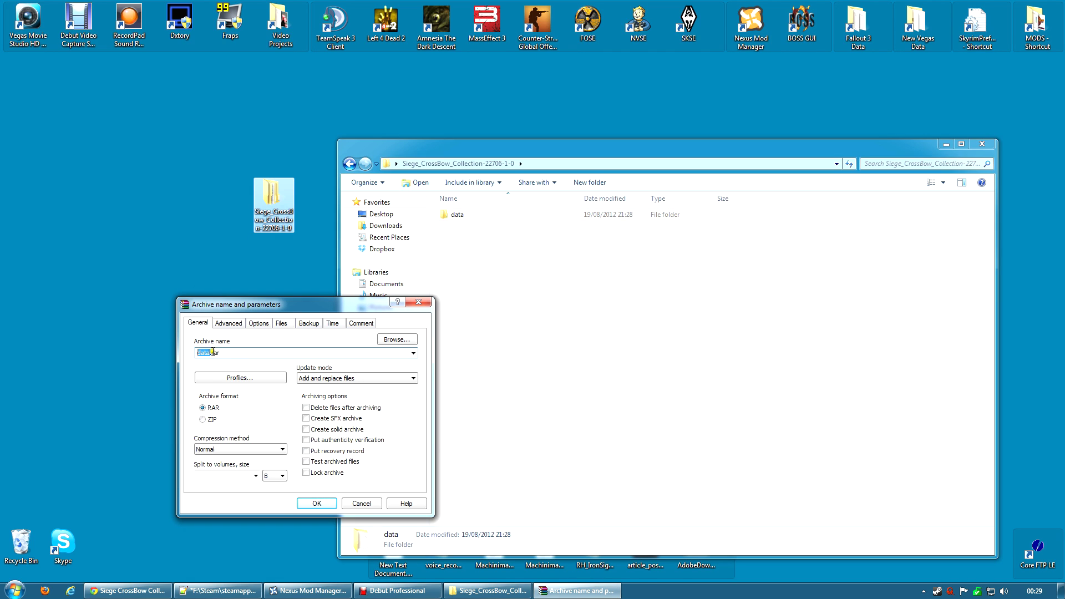
{"action": "right_click", "coordinate": [208, 353]}
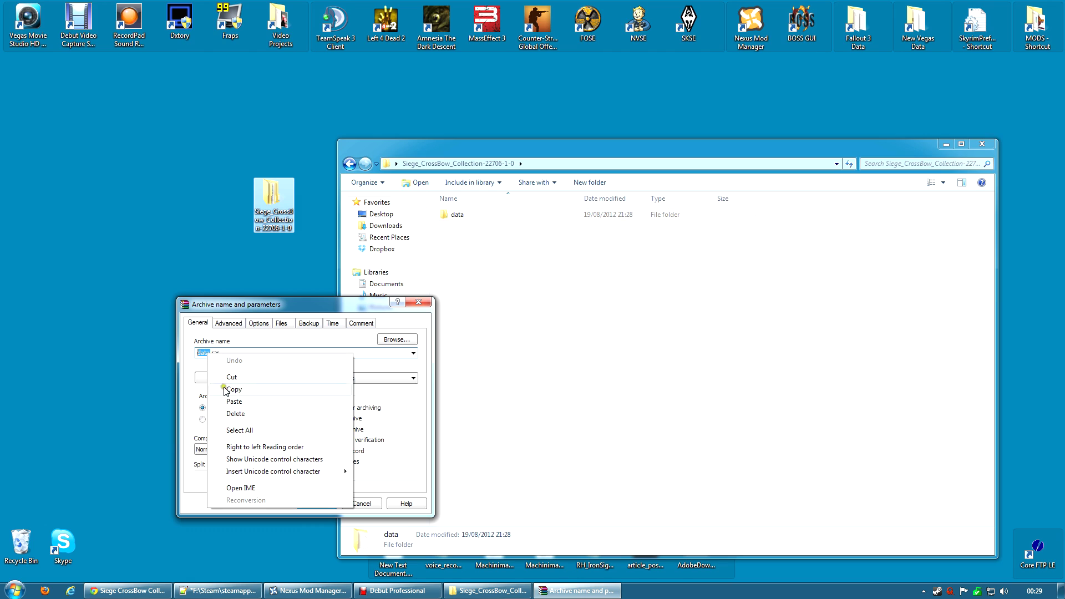
{"action": "left_click", "coordinate": [233, 401]}
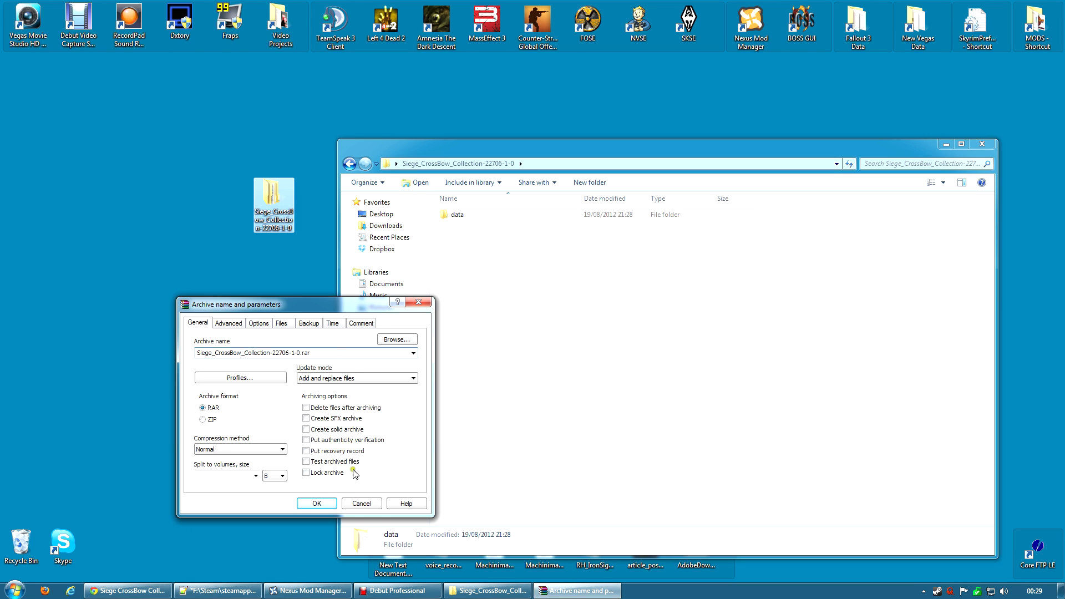
{"action": "left_click", "coordinate": [317, 503]}
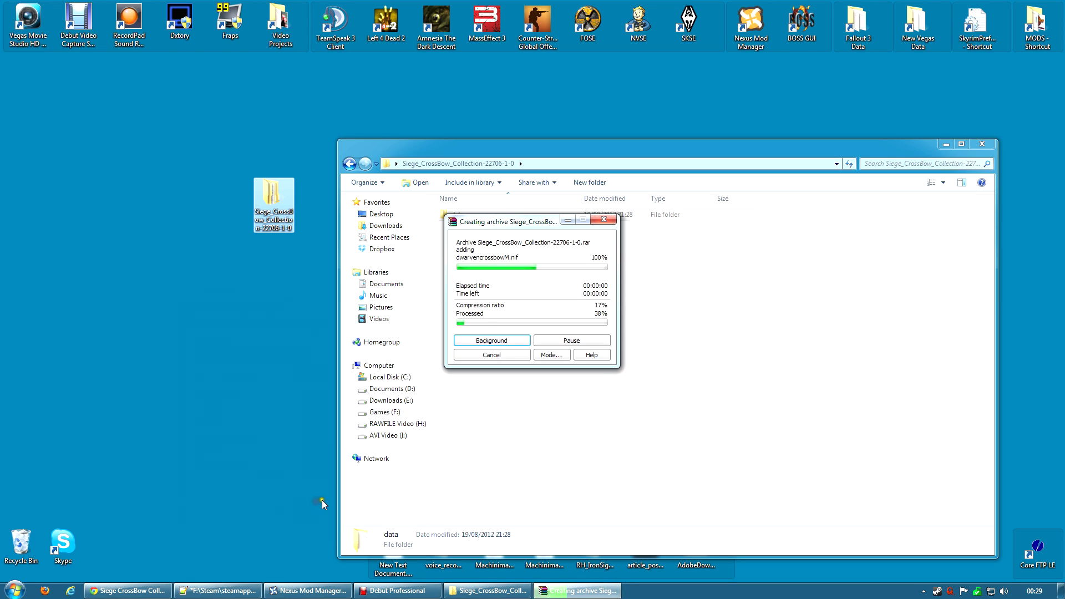
Move Siege_CrossBow_Collection-22706-1-0.rar out of the mod folder onto the desktop and close the folder window
{"action": "left_click", "coordinate": [469, 227]}
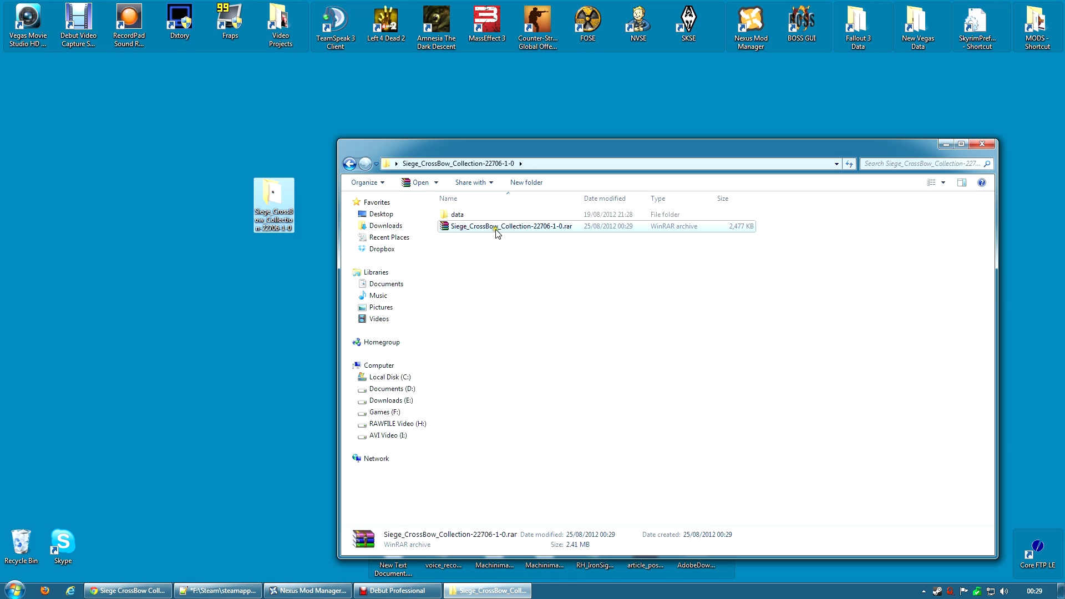
{"action": "left_click", "coordinate": [141, 225]}
{"action": "key", "text": "ctrl+v"}
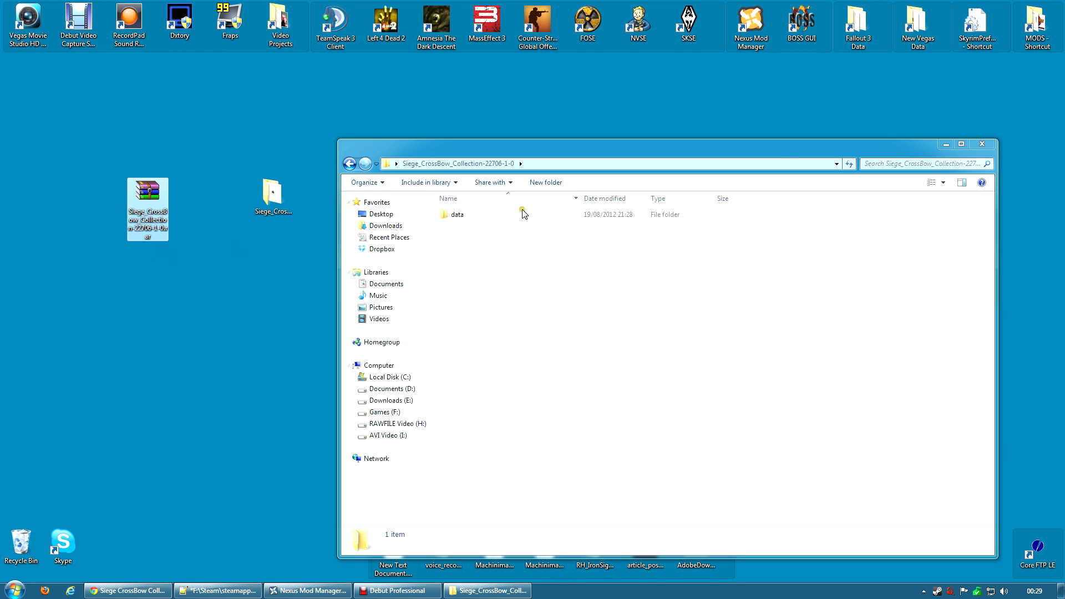
{"action": "left_click", "coordinate": [981, 144]}
Delete the unpacked Siege_CrossBow_Collection-22706-1-0 folder from the desktop, sending it to the Recycle Bin
{"action": "right_click", "coordinate": [278, 198]}
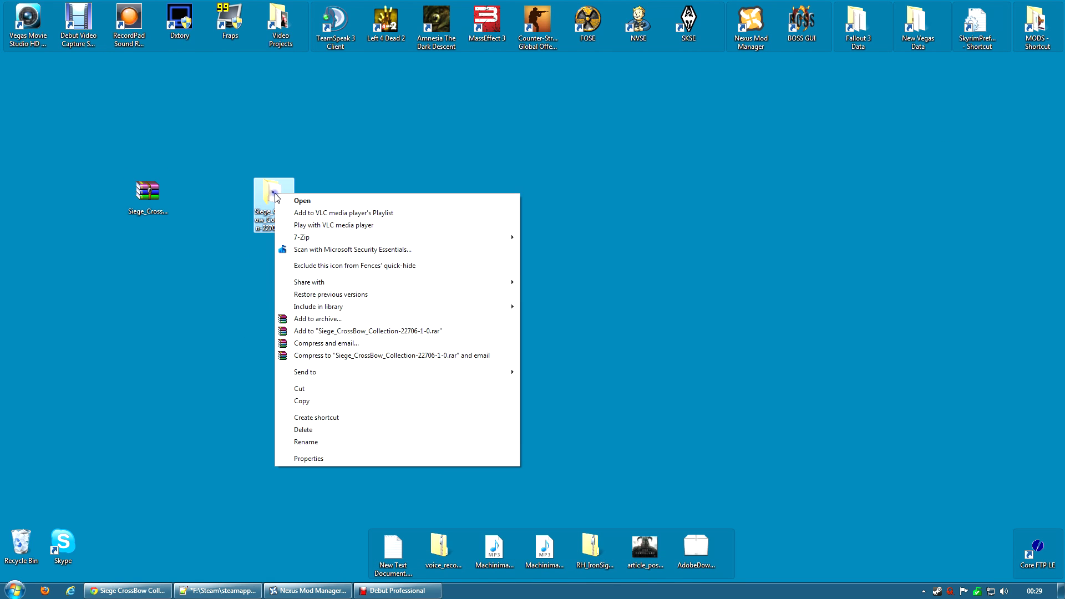
{"action": "left_click", "coordinate": [300, 430]}
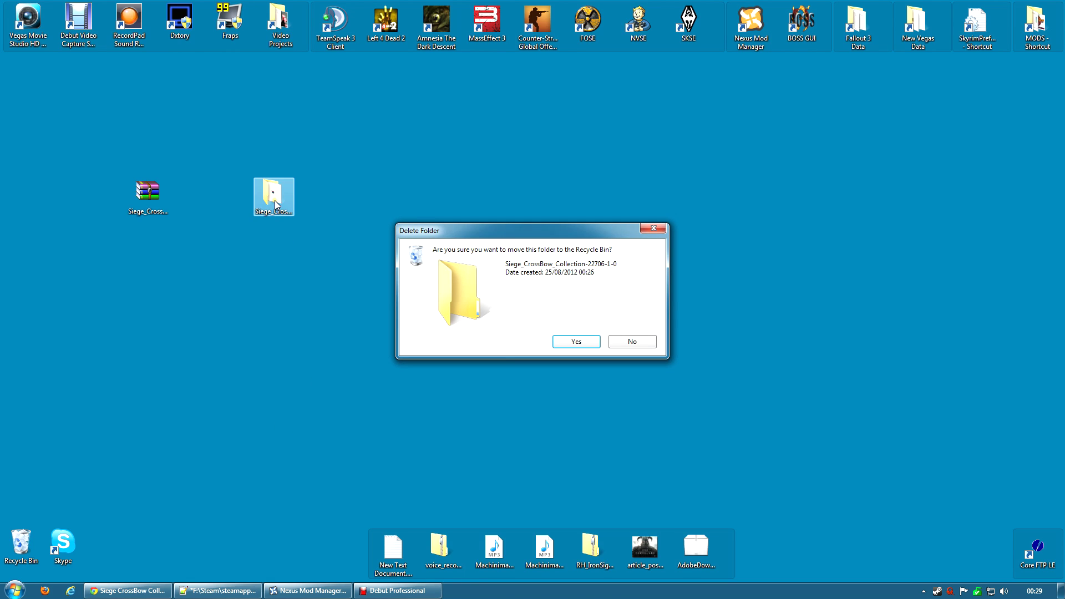
{"action": "left_click", "coordinate": [582, 338]}
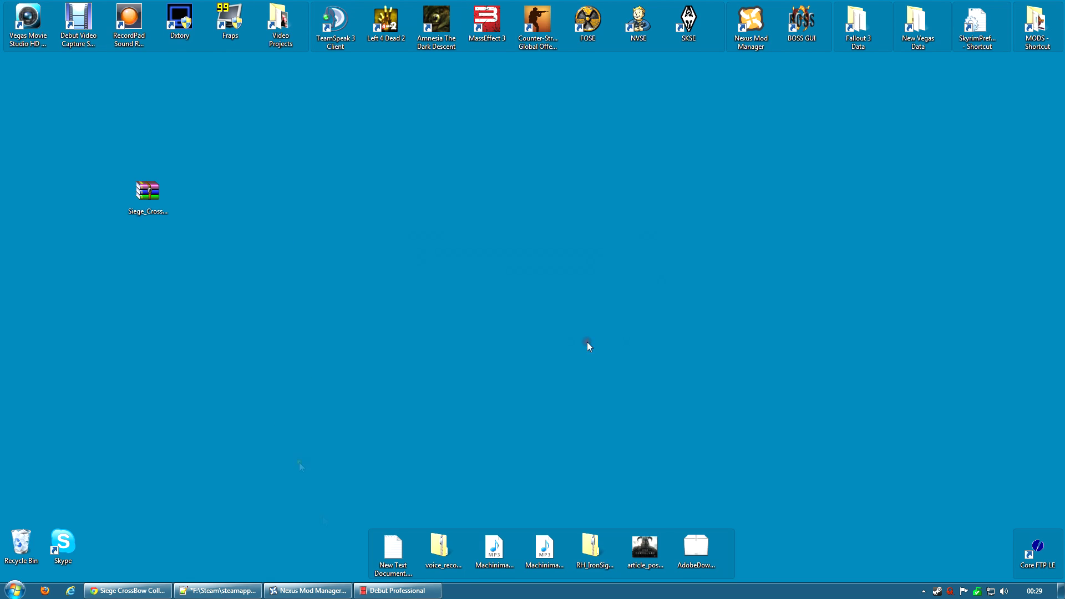
Switch to Nexus Mod Manager and add the mod from the Siege_CrossBow_Collection-22706-1-0.rar file on the desktop
{"action": "left_click", "coordinate": [309, 590]}
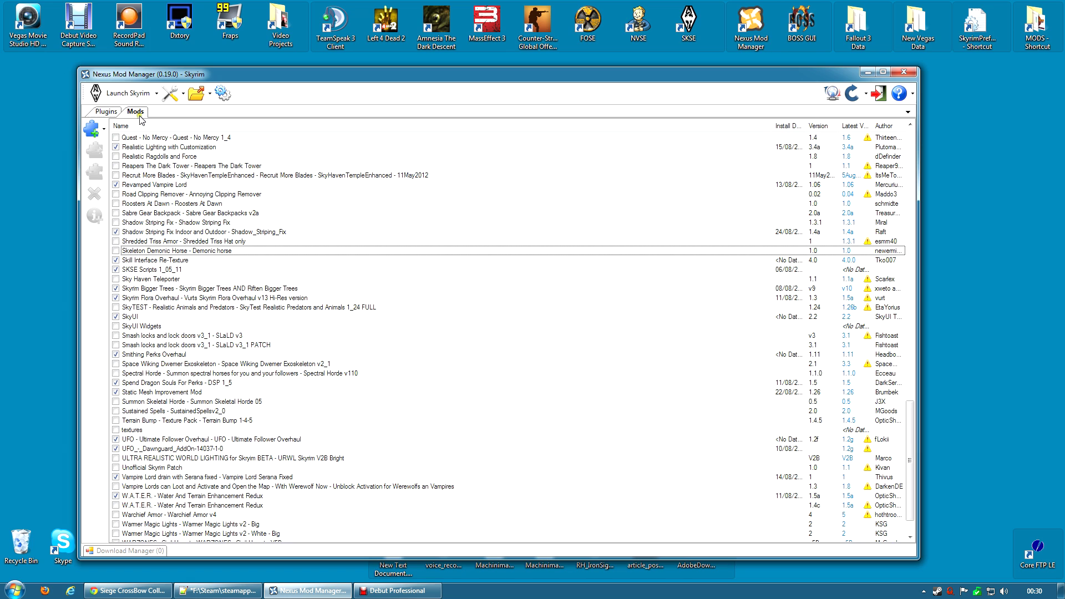
{"action": "left_click", "coordinate": [91, 128]}
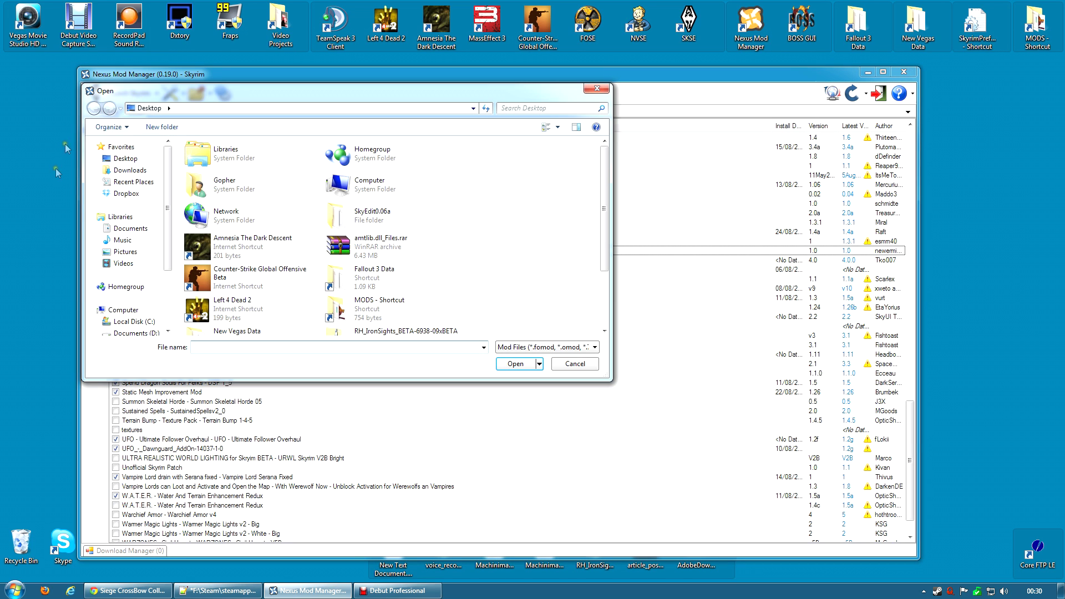
{"action": "left_click_drag", "start_coordinate": [608, 183], "coordinate": [607, 225]}
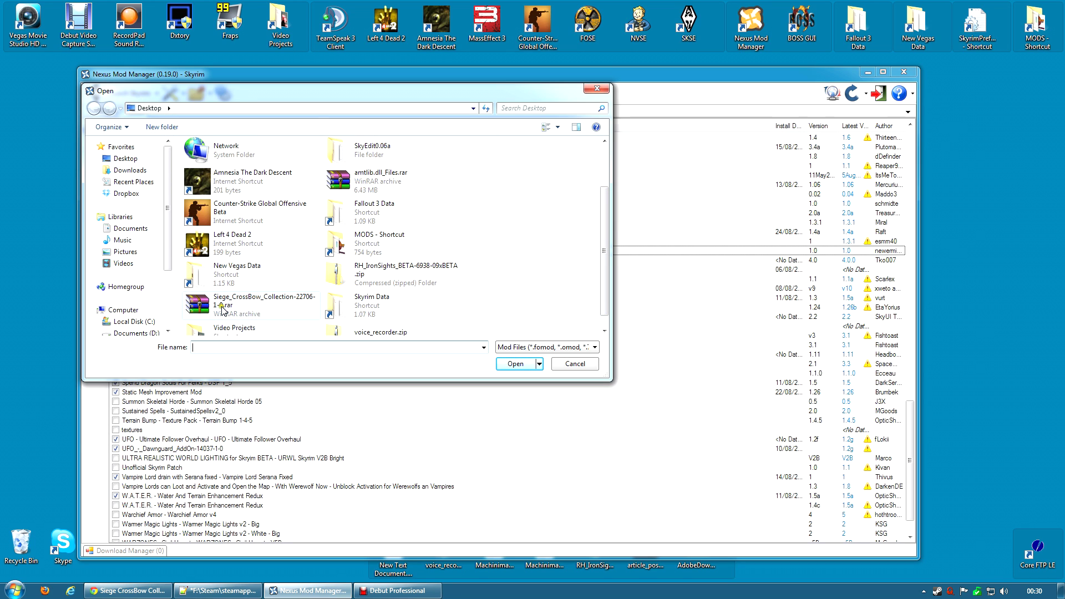
{"action": "left_click", "coordinate": [228, 307]}
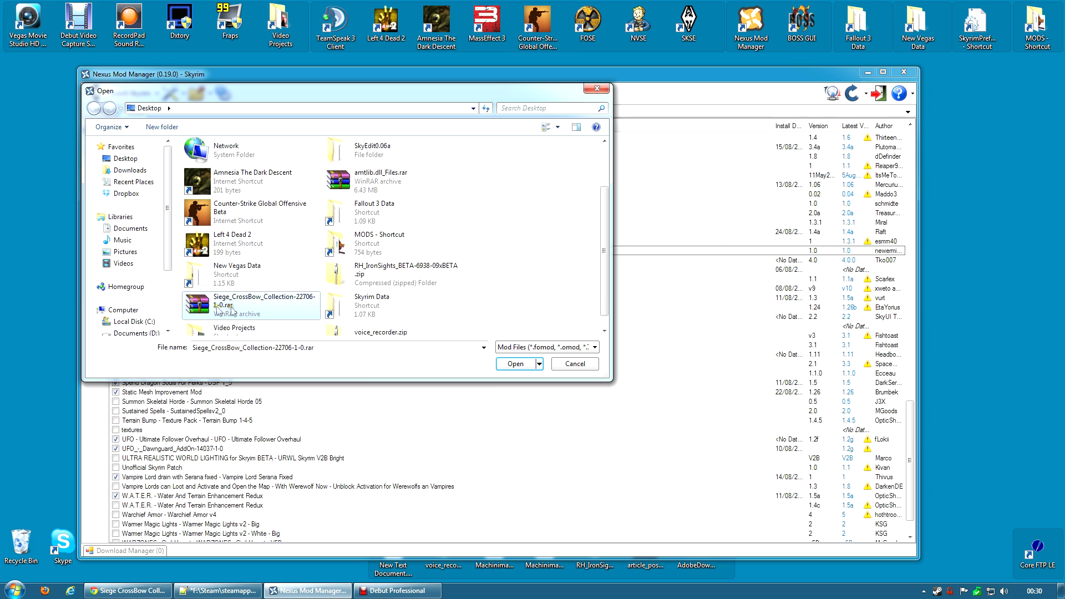
{"action": "left_click", "coordinate": [515, 364]}
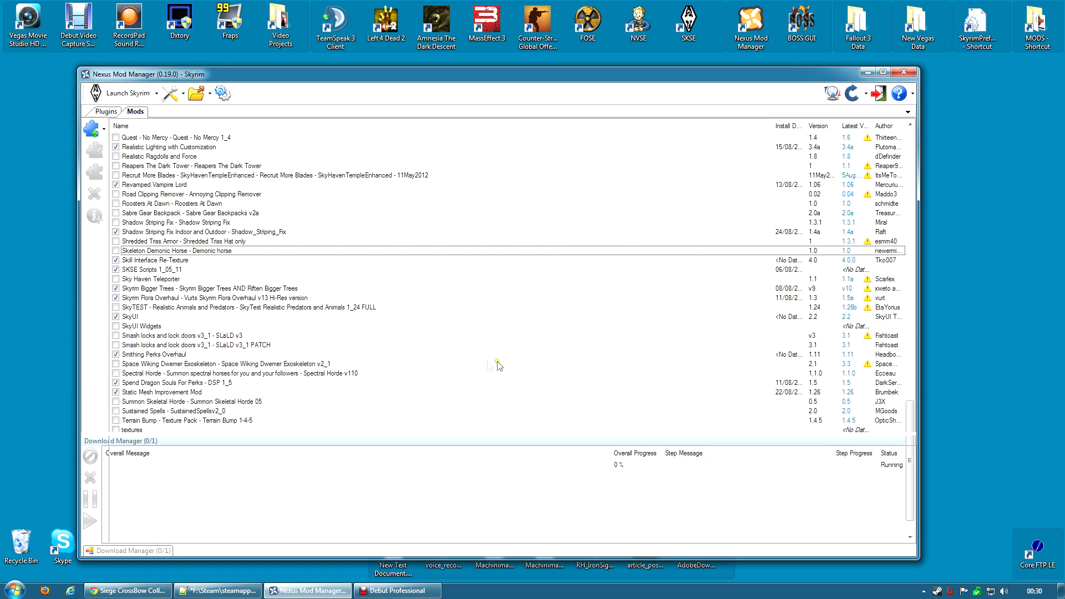
Activate the Siege CrossBow Collection mod in the mods list and dismiss the resulting dialog
{"action": "left_click", "coordinate": [152, 251]}
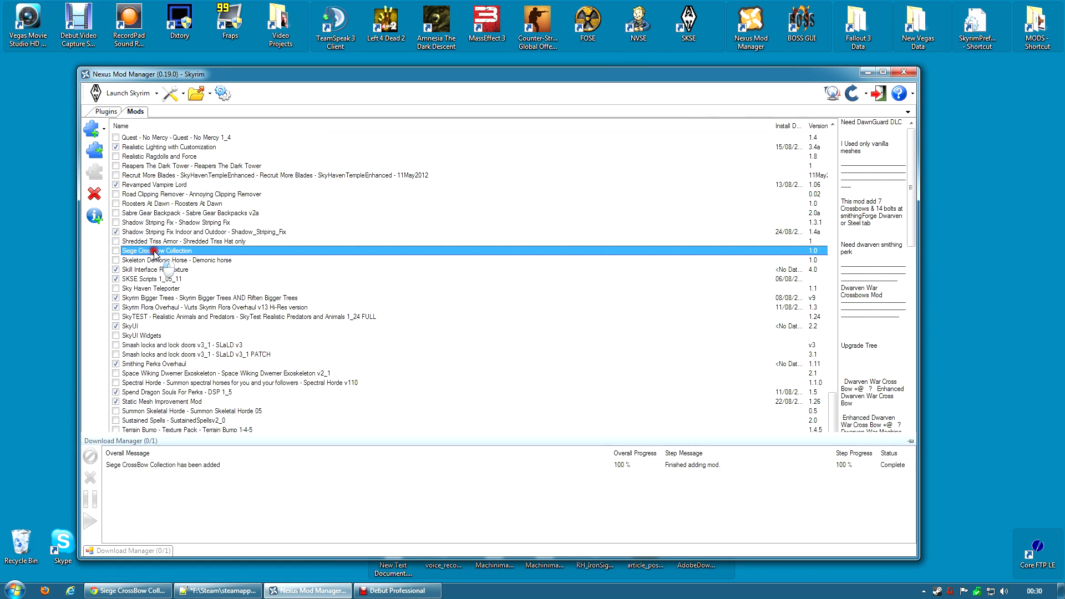
{"action": "left_click", "coordinate": [95, 150]}
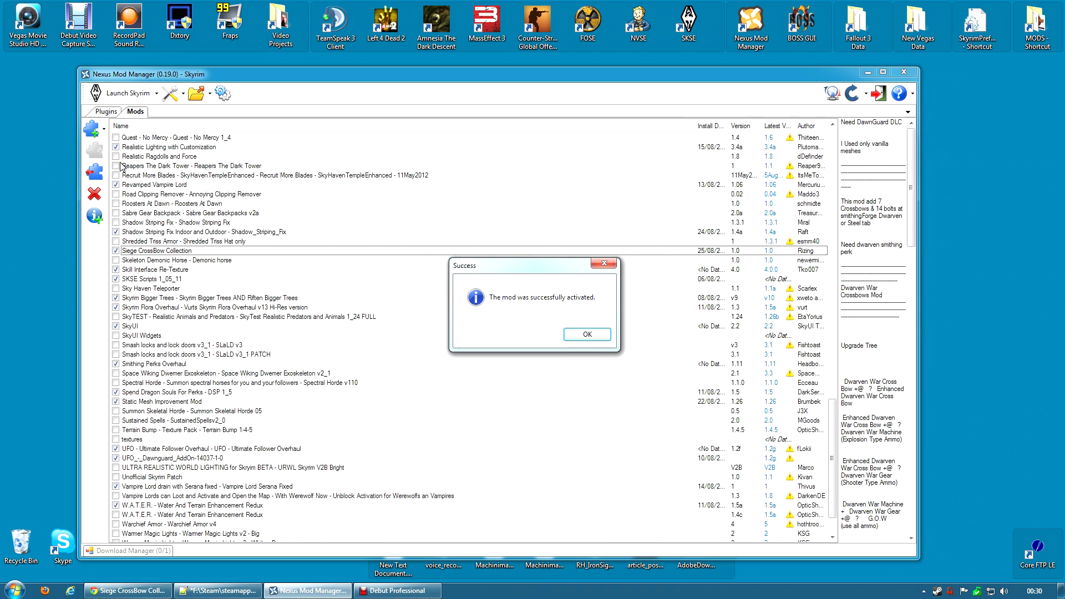
{"action": "left_click", "coordinate": [586, 334]}
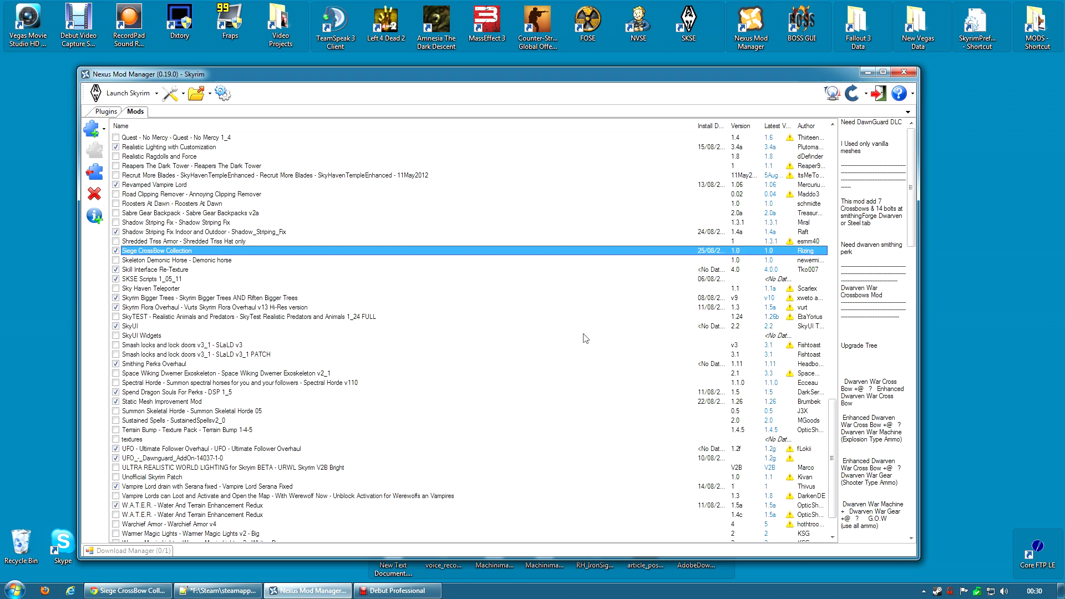